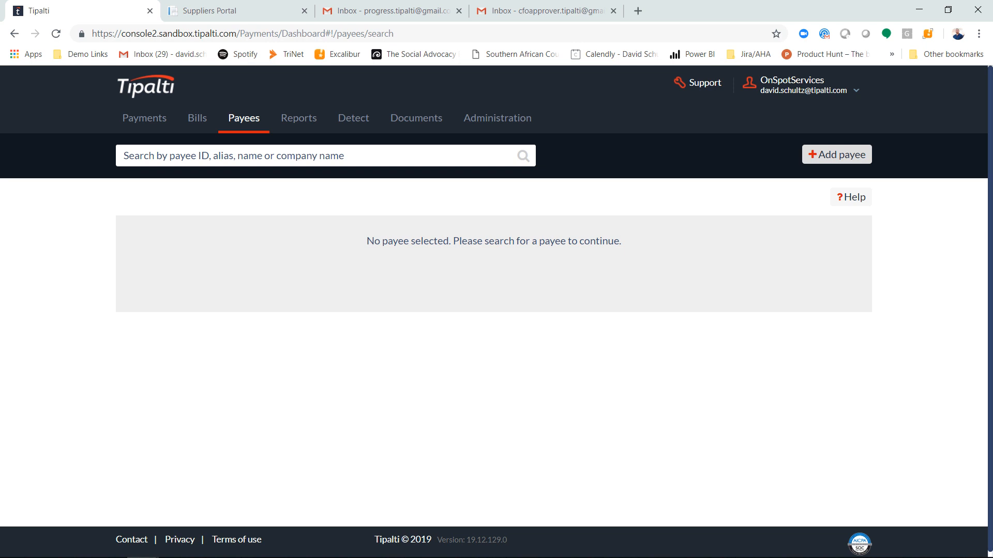
# Open the form for adding a payee, look over its preferred entity options, and close it without adding anyone.
pyautogui.click(837, 155)
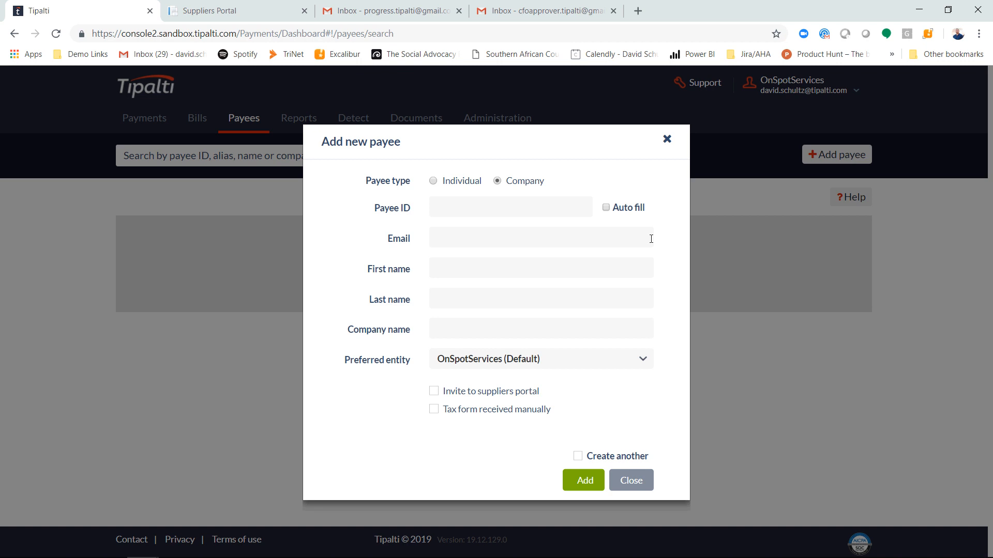
pyautogui.click(749, 358)
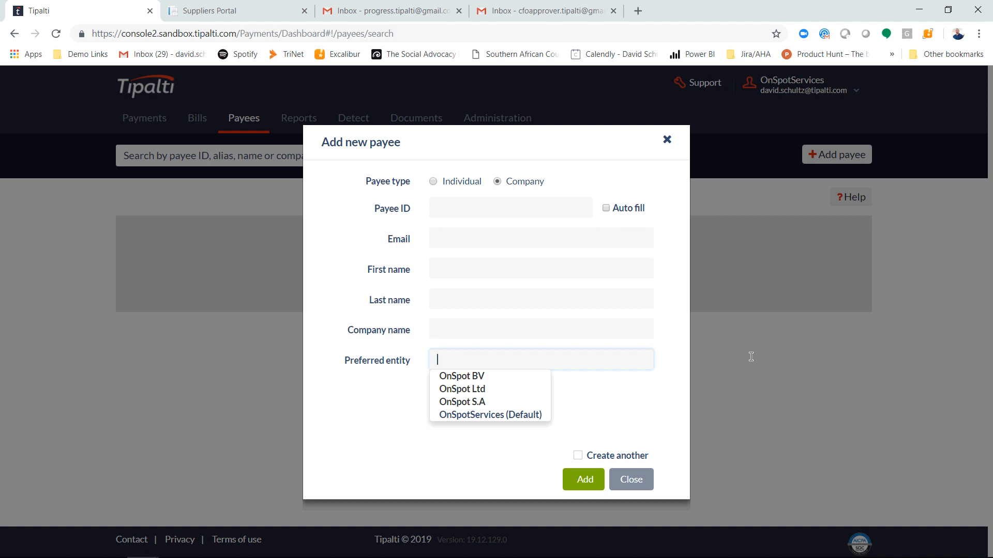
pyautogui.press('Down')
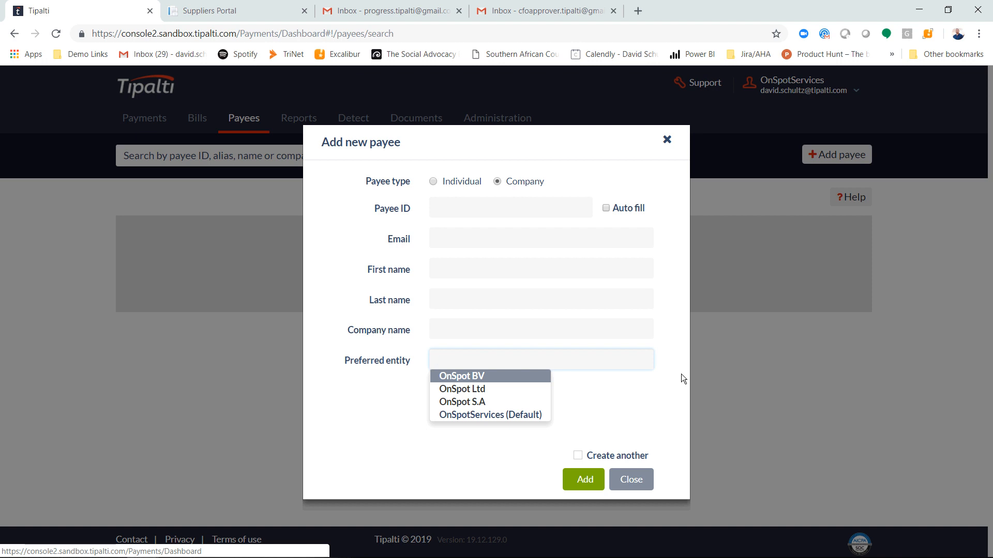
pyautogui.click(802, 400)
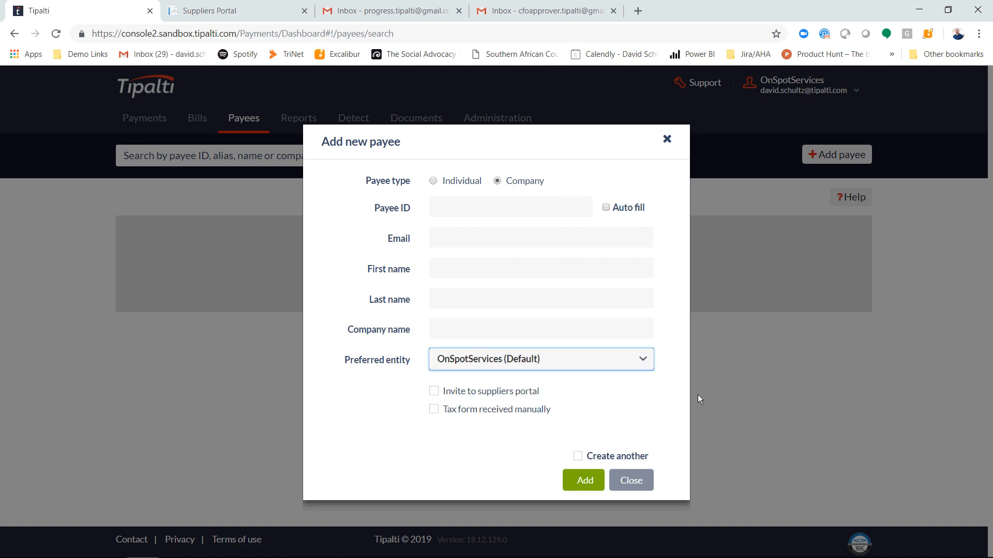
pyautogui.click(802, 476)
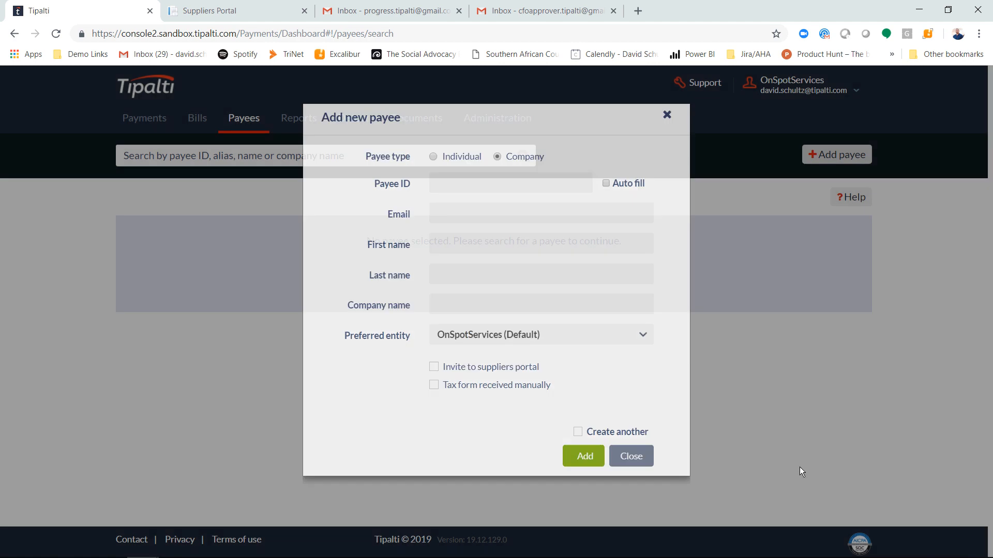
# Switch to the Progress Gmail inbox and open the invitation to the OnSpotServices suppliers portal.
pyautogui.click(392, 11)
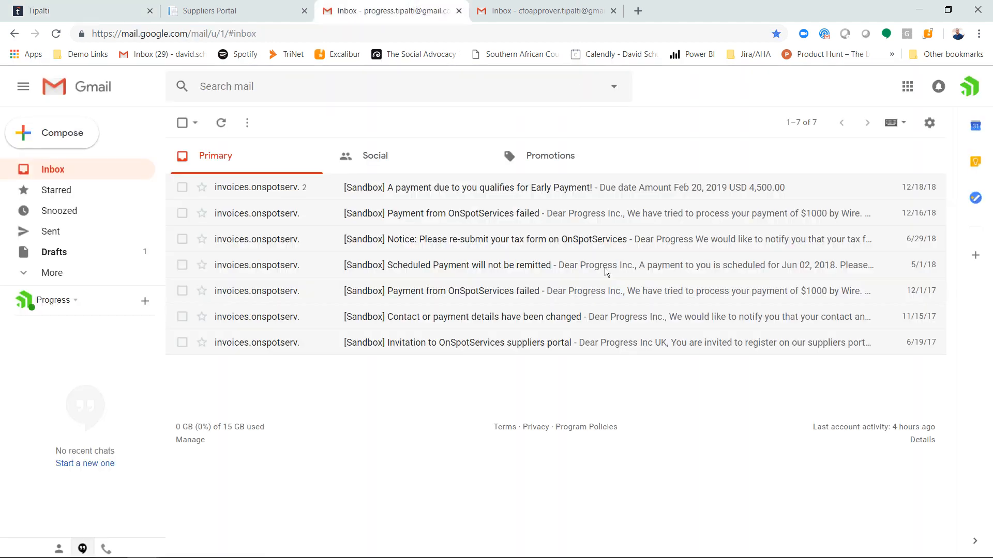
pyautogui.click(640, 338)
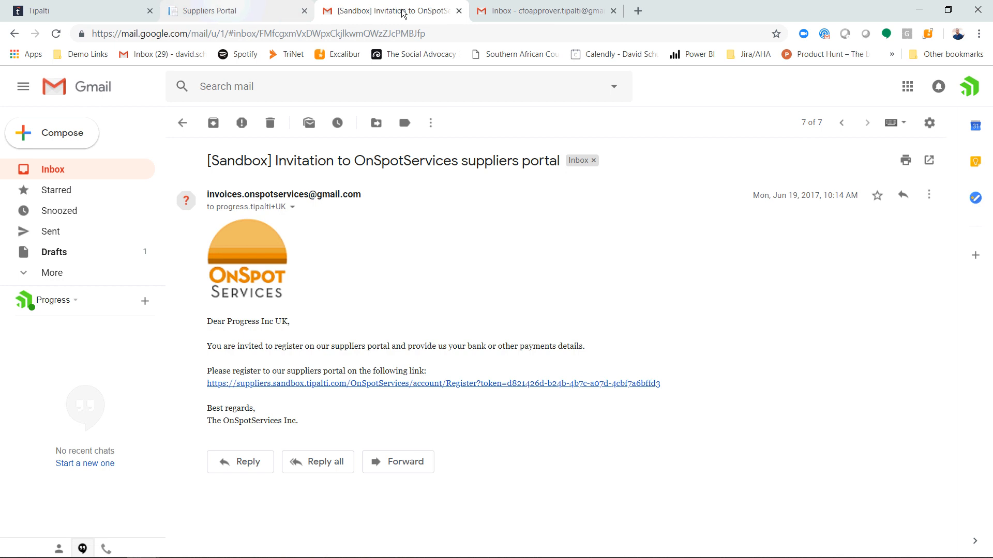
# Switch to the Suppliers Portal, review the company's address details, and continue to the payment method stage.
pyautogui.hotkey('ctrl', 'shift', 'Tab')
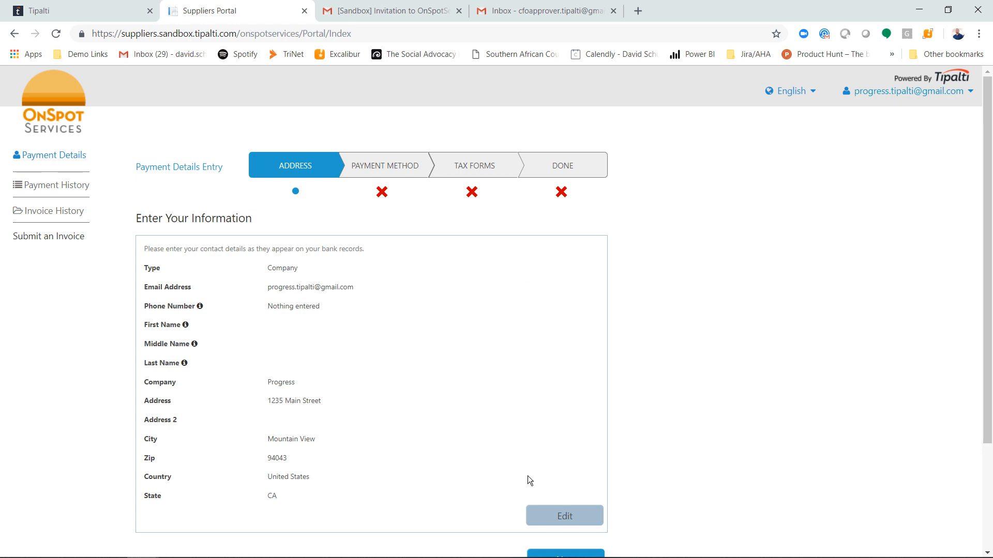
pyautogui.scroll(-1, 535, 465)
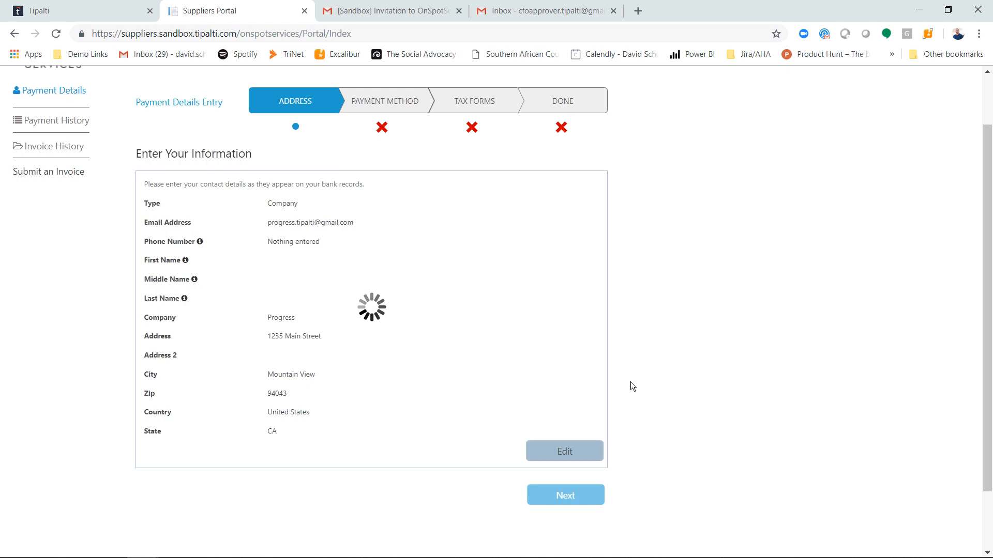
pyautogui.scroll(1, 591, 220)
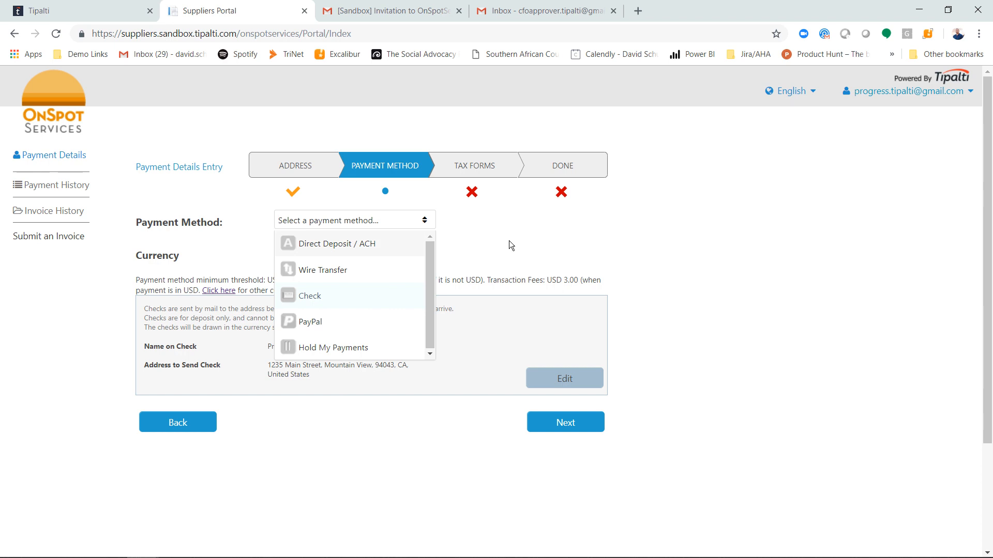
# Choose Direct Deposit / ACH as the payment method and enter the bank's routing code.
pyautogui.press('Return')
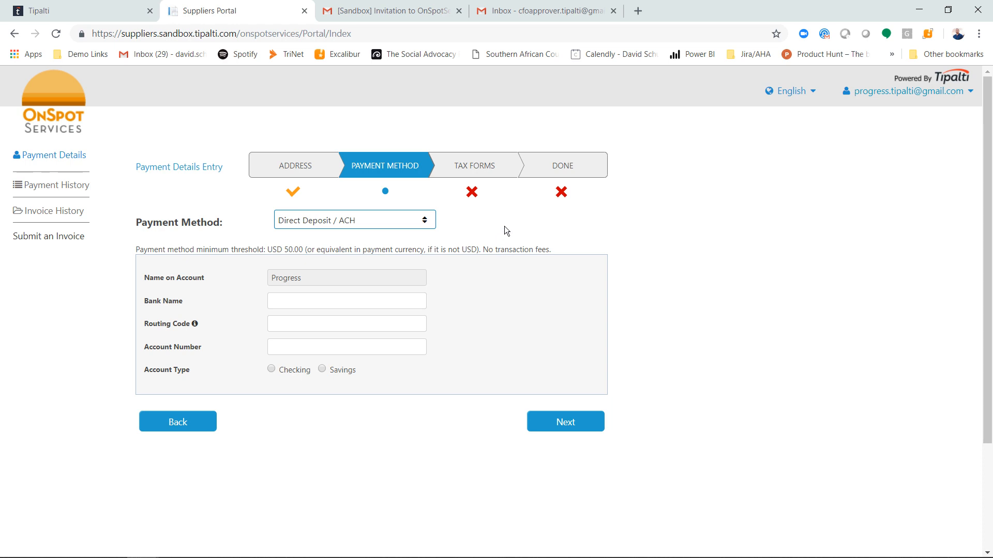
pyautogui.click(498, 322)
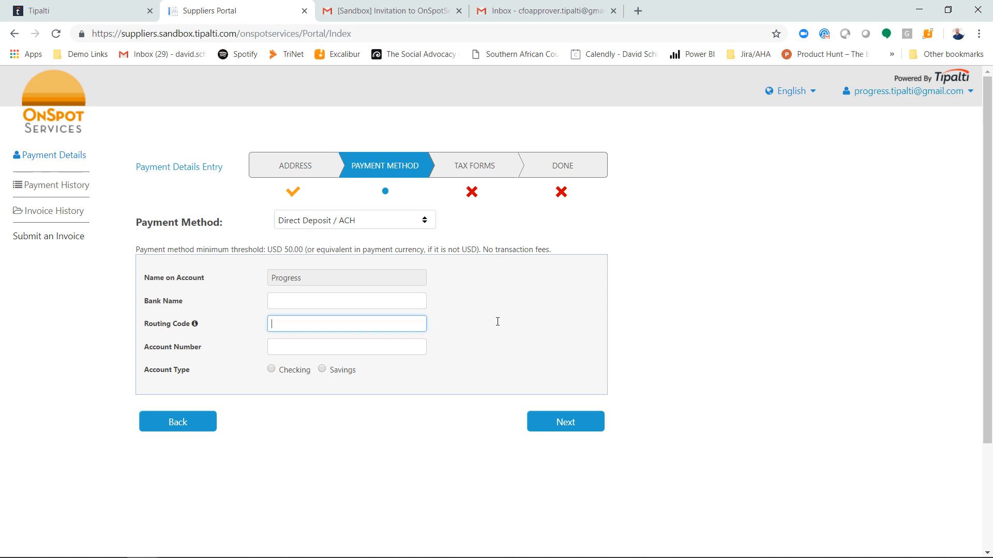
pyautogui.write('121000357')
pyautogui.press('Tab')
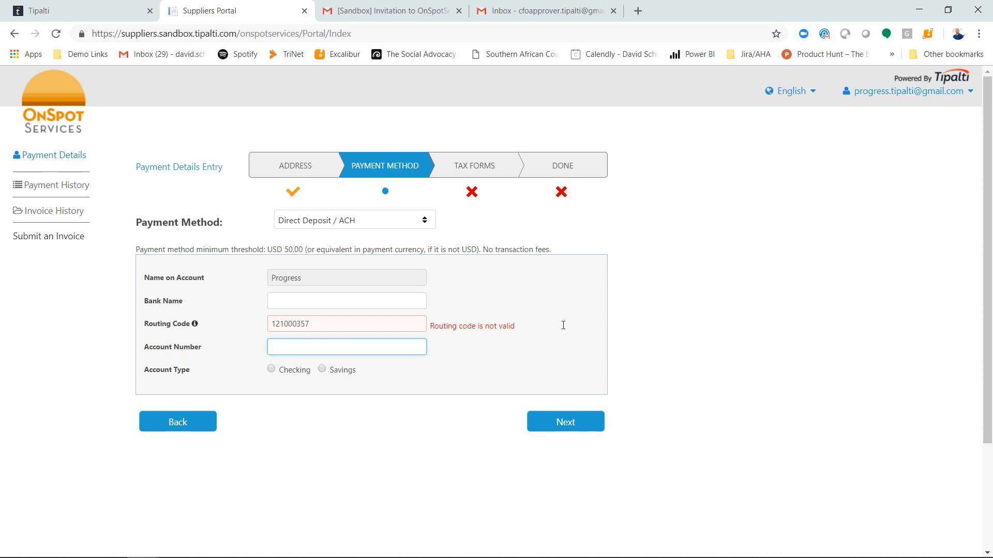
# Correct the last digit of the routing code and move on to the account number.
pyautogui.hotkey('shift', 'Tab')
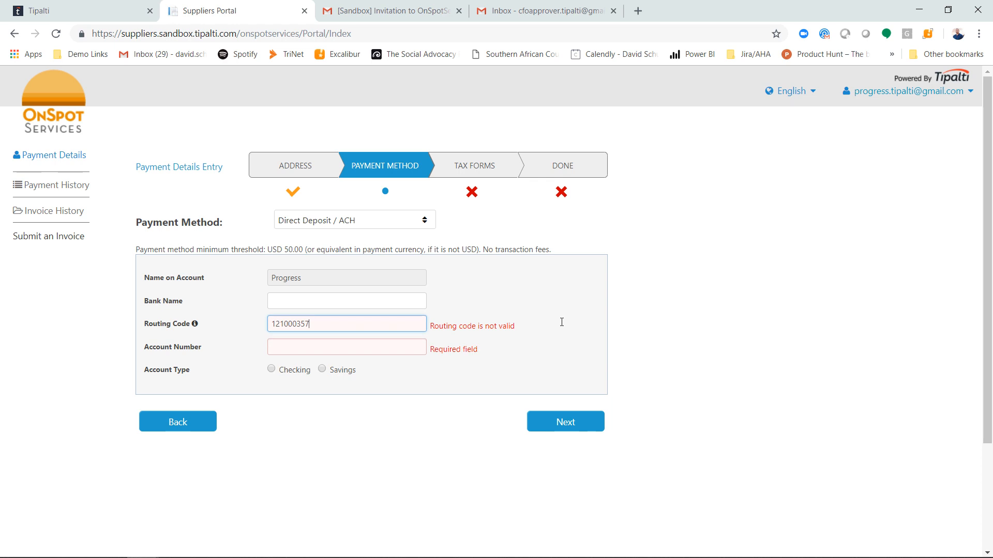
pyautogui.press('BackSpace')
pyautogui.write('8')
pyautogui.press('Tab')
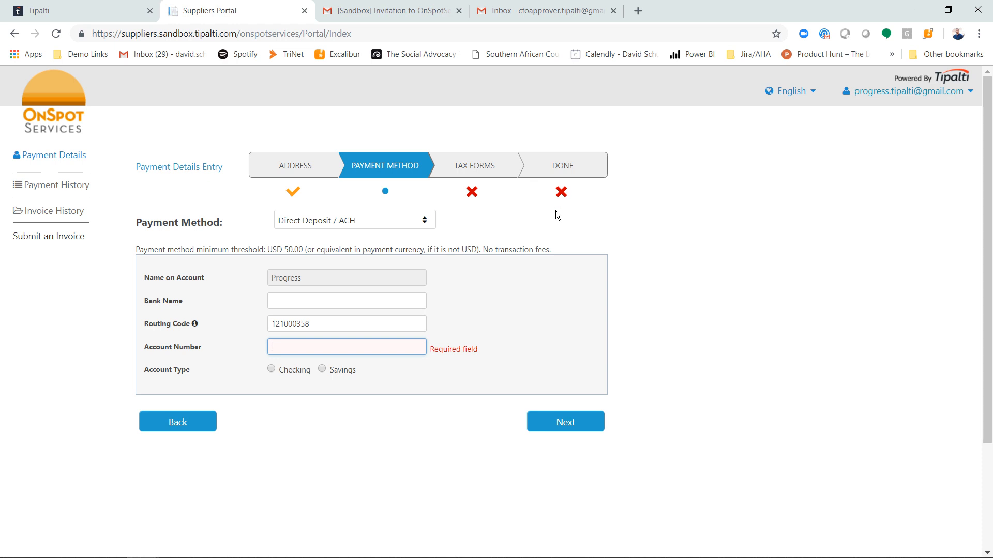
# Change the payment method to Wire Transfer to view its fields, set it to Check, and continue to the tax forms.
pyautogui.click(362, 220)
pyautogui.click(335, 270)
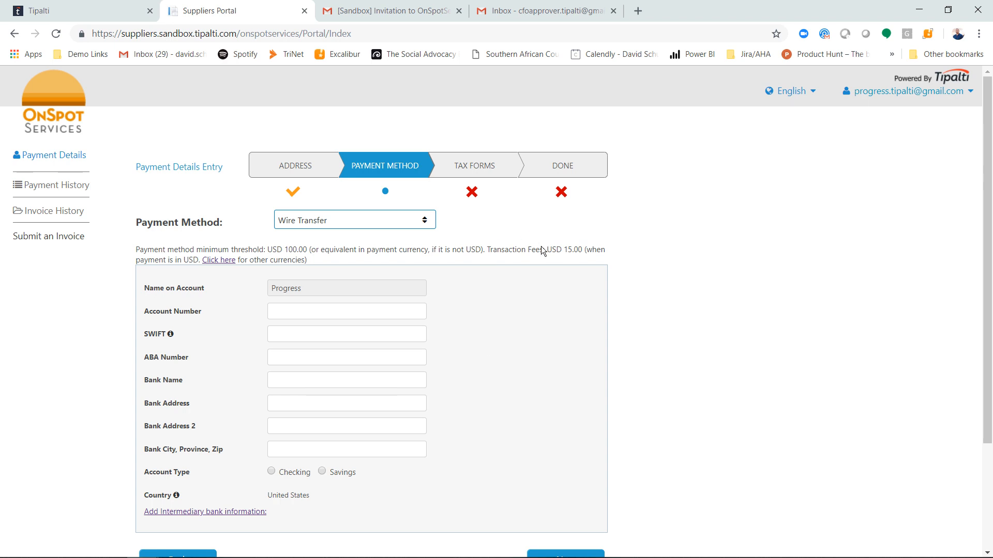
pyautogui.click(380, 220)
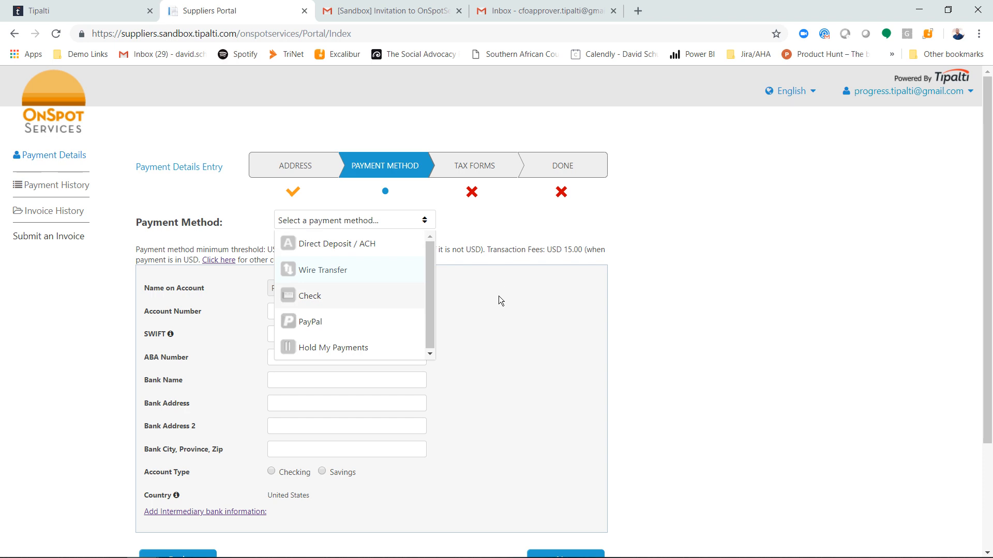
pyautogui.click(352, 296)
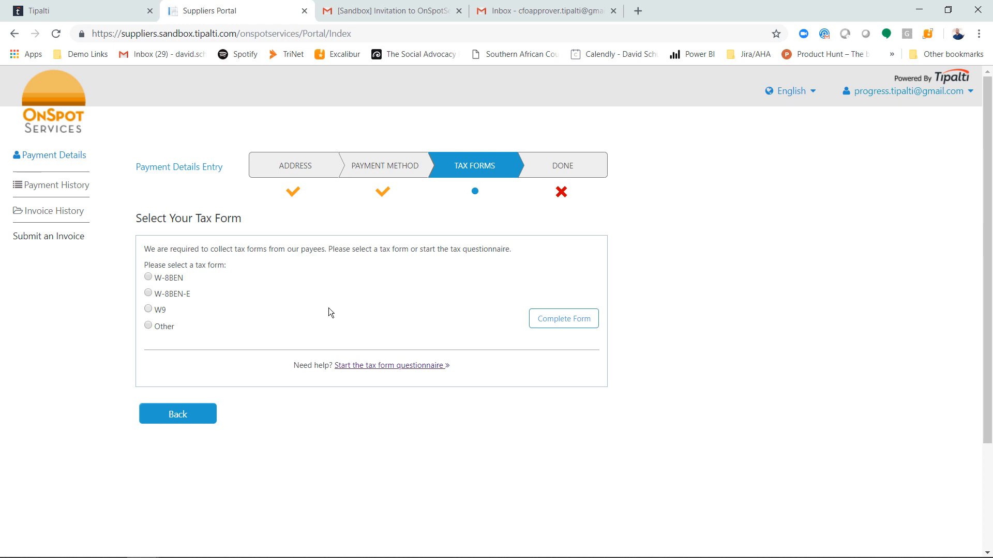
# Open the W9 tax form and review its fields through to the certification and signature section.
pyautogui.click(147, 309)
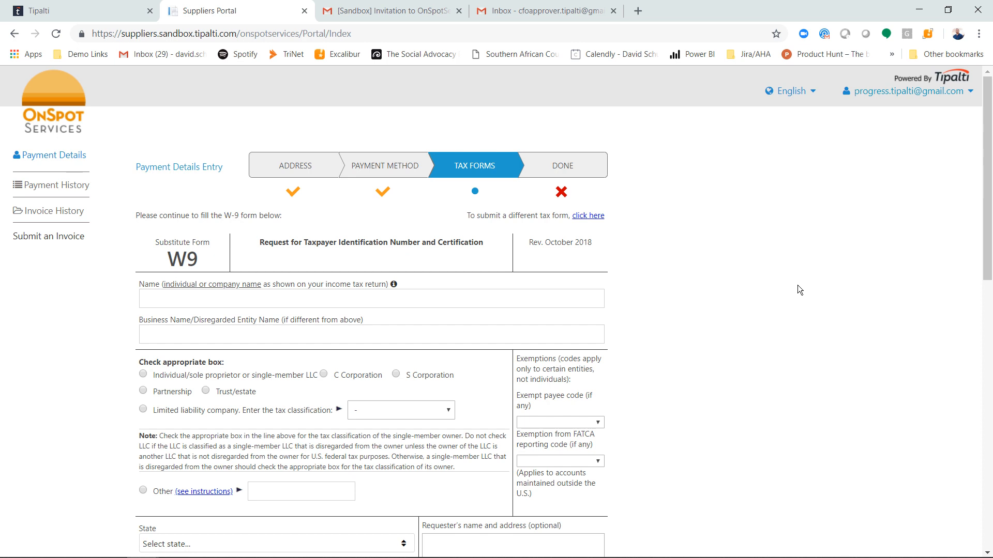
pyautogui.scroll(-5, 798, 288)
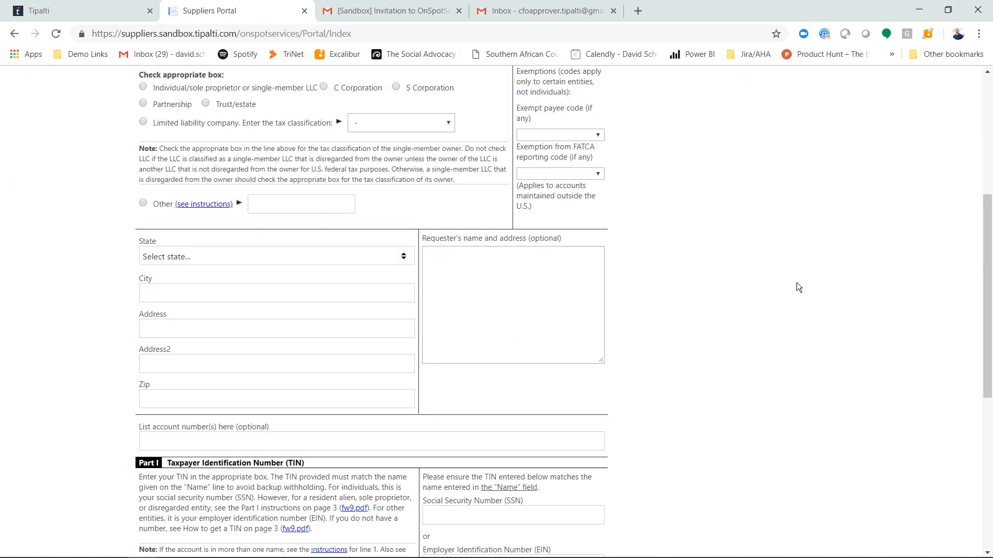
pyautogui.scroll(-5, 796, 287)
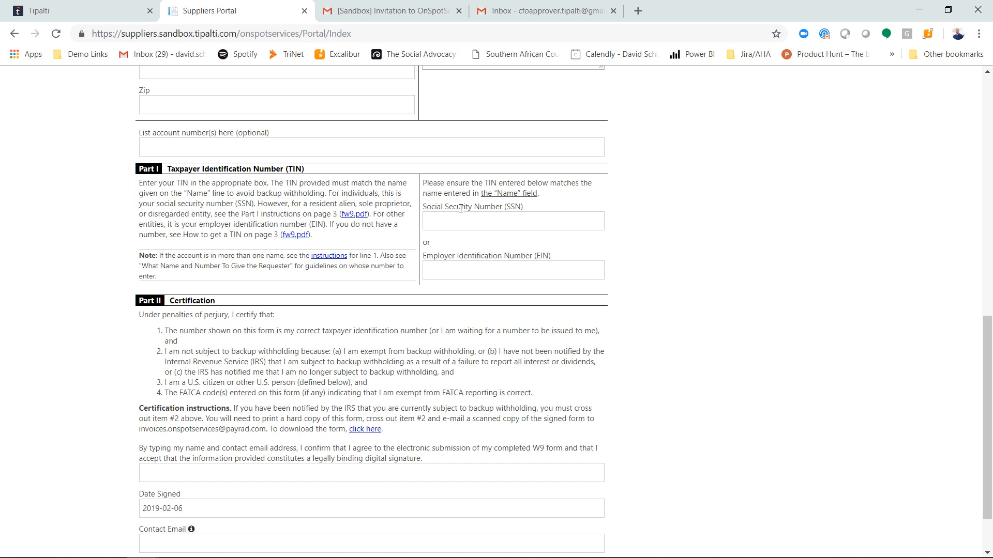
pyautogui.scroll(12, 461, 208)
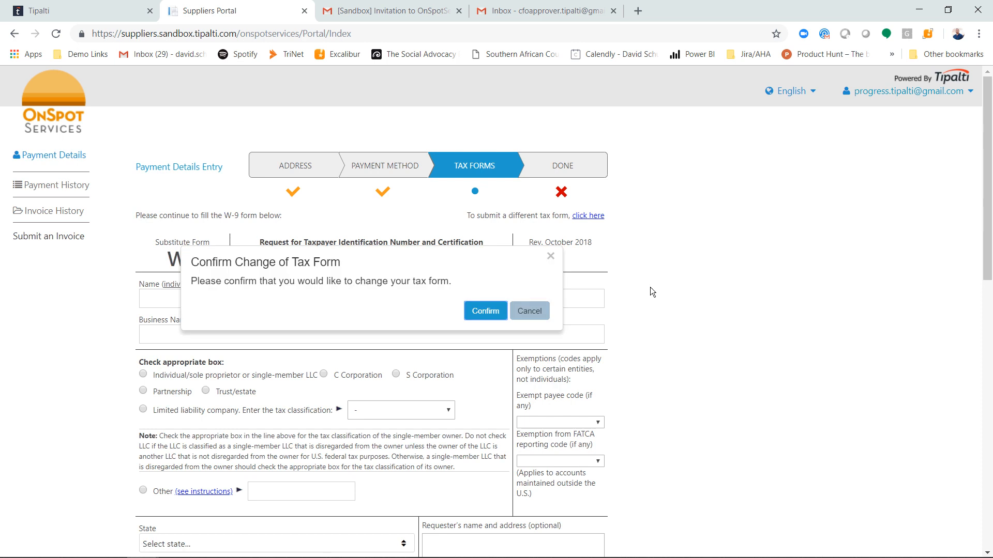
# Confirm changing the tax form and open W-8BEN-E through the questionnaire, answering No to being an individual, US incorporation and US-connected income.
pyautogui.press('Return')
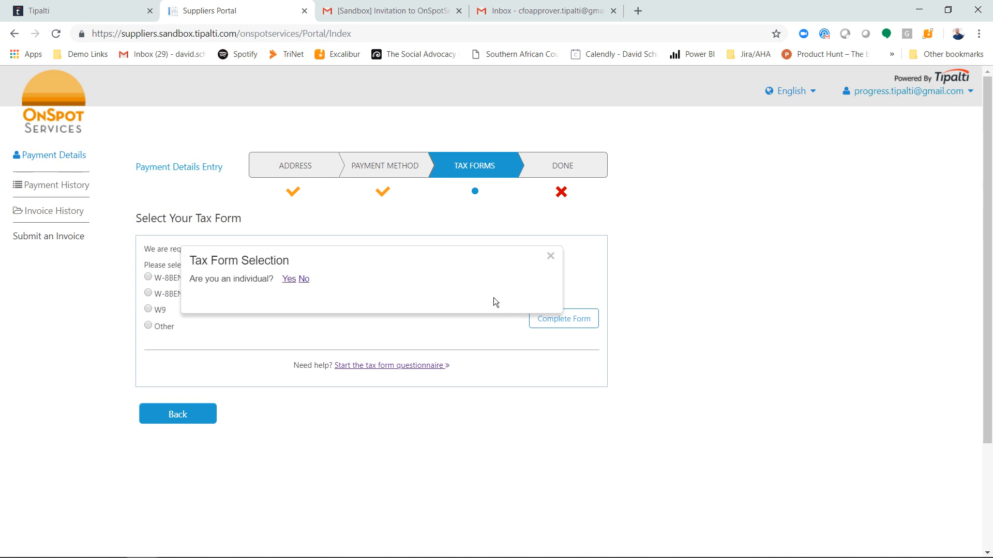
pyautogui.click(304, 280)
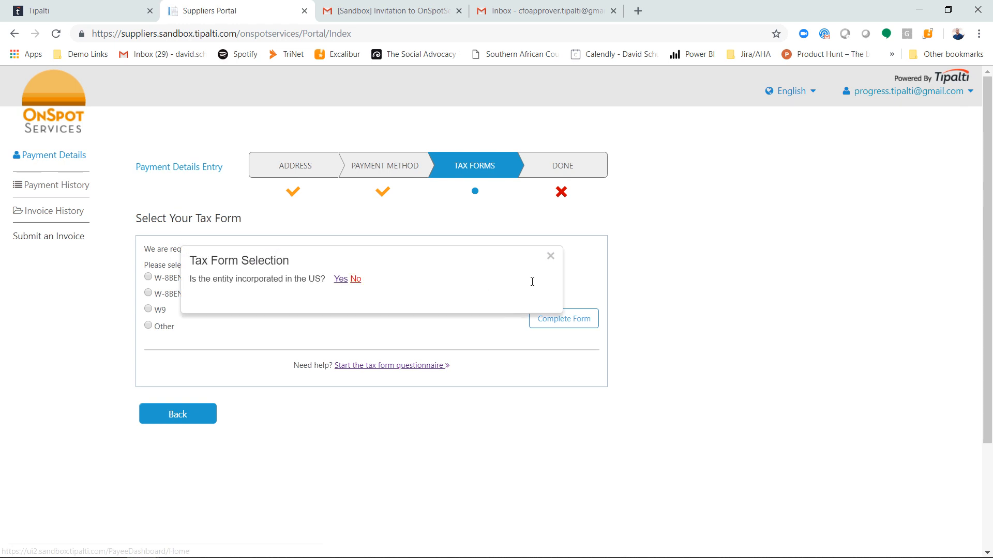
pyautogui.click(356, 280)
pyautogui.click(390, 306)
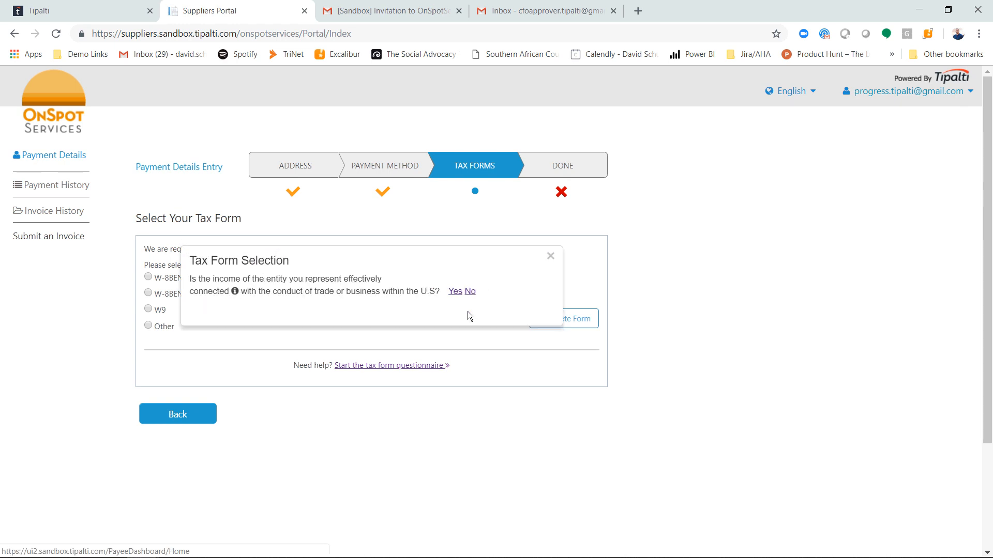
pyautogui.click(470, 292)
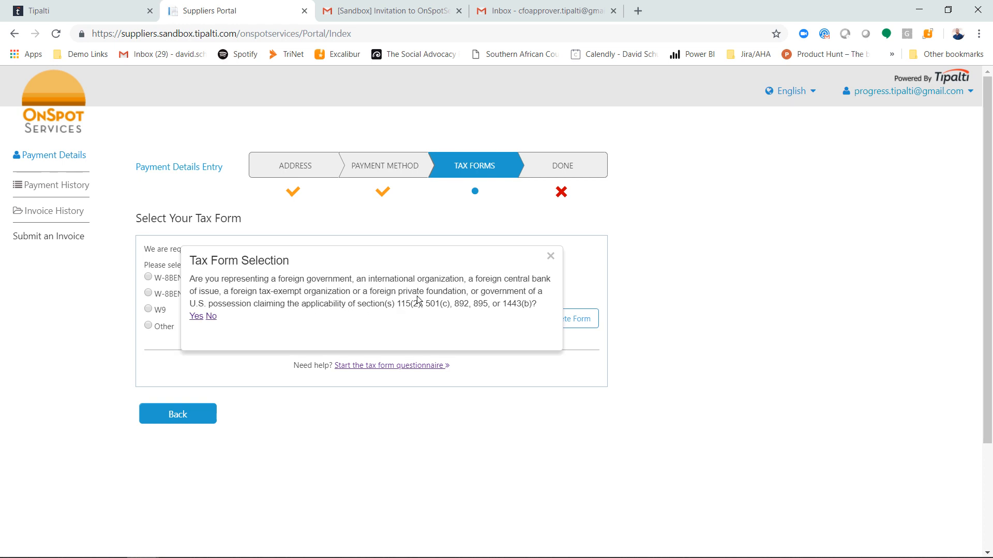
pyautogui.click(392, 316)
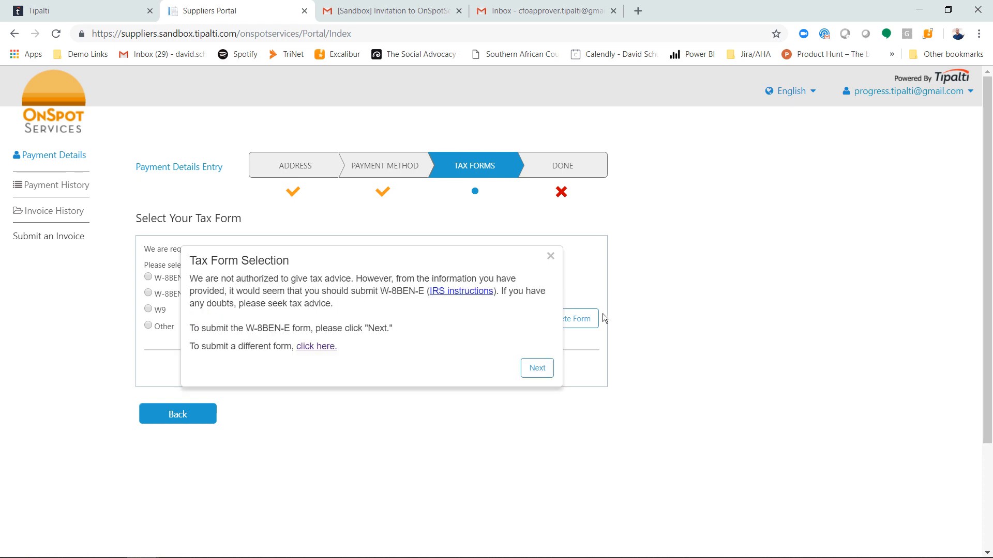
pyautogui.click(538, 368)
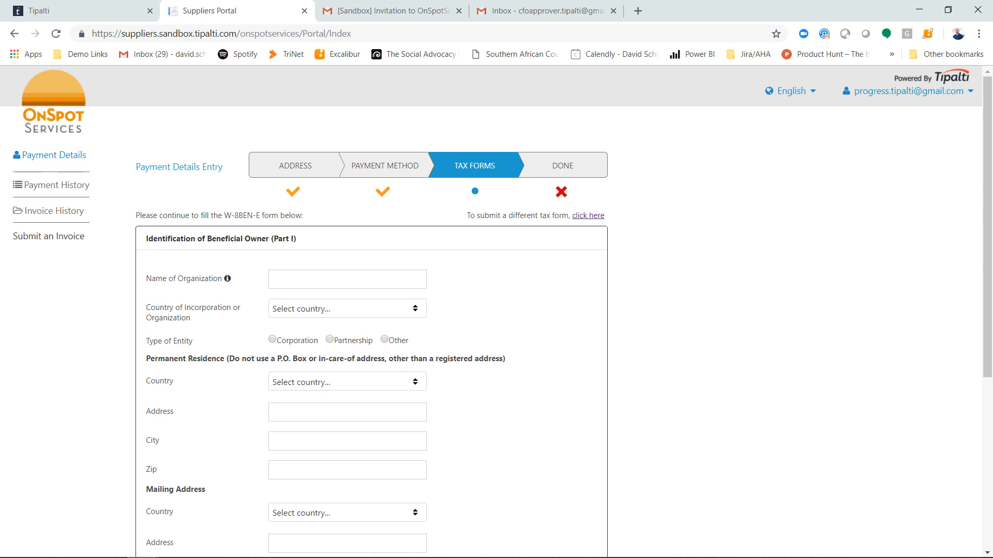
# View the languages available for the suppliers portal and leave English selected.
pyautogui.click(790, 91)
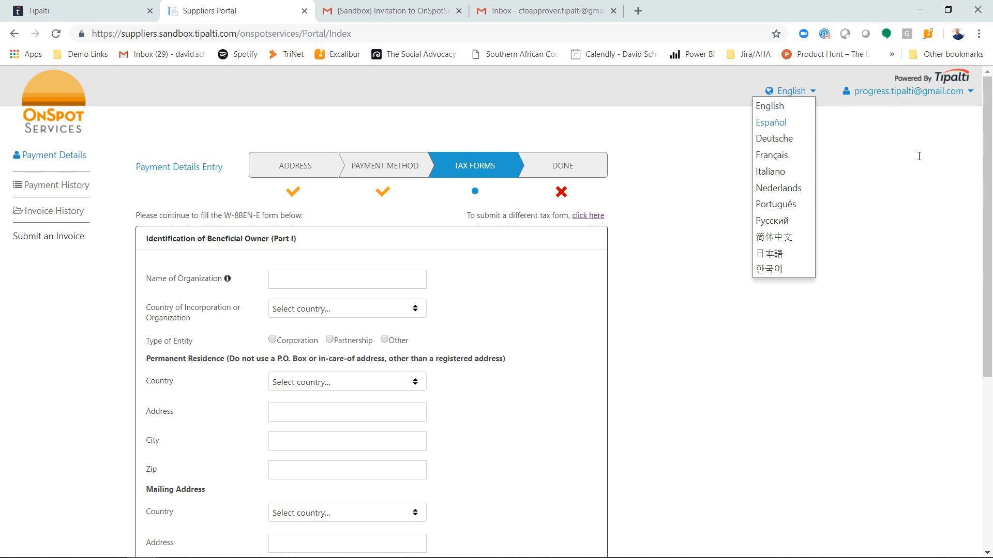
pyautogui.click(838, 263)
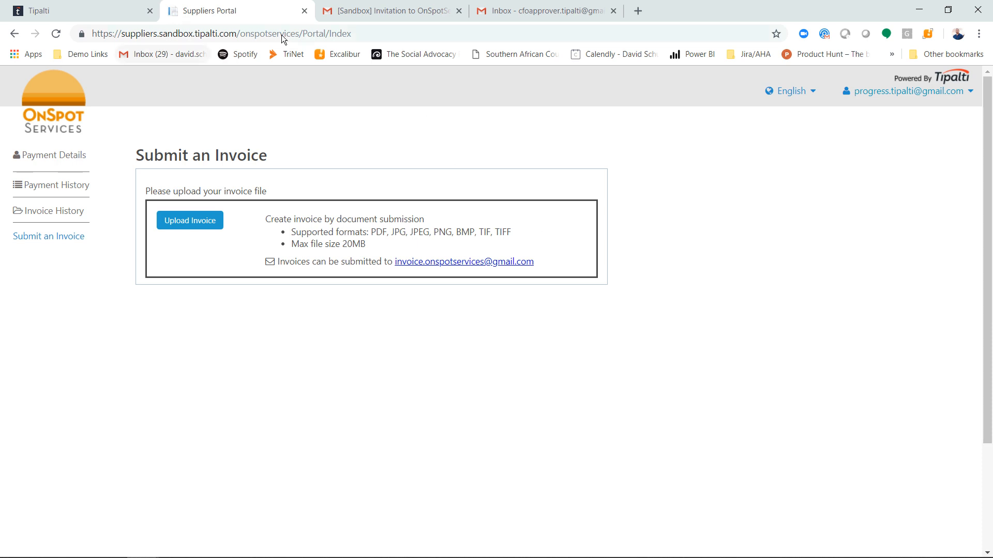
# Switch to the Tipalti console, open the Progress bill pending review, and examine its invoice details, approvers and bill lines.
pyautogui.click(104, 11)
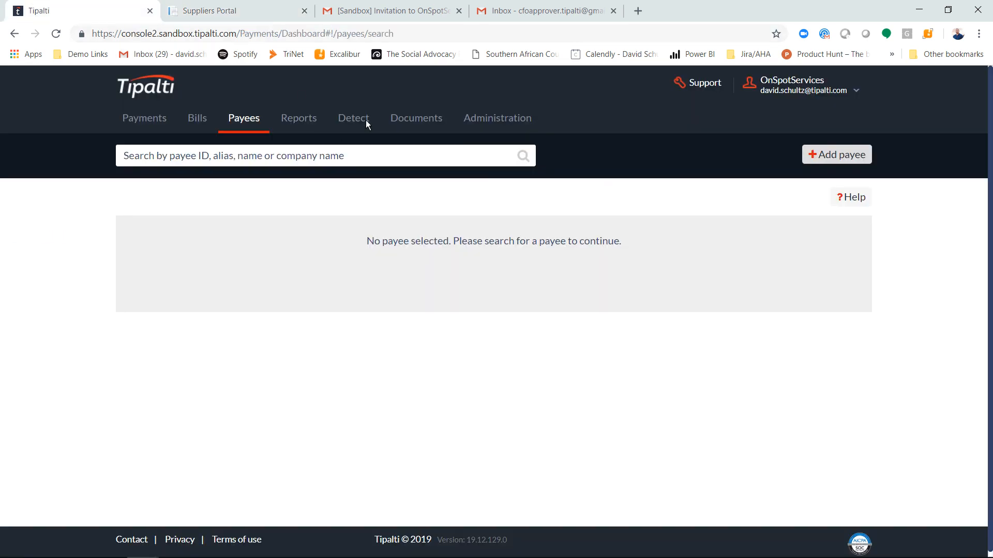
pyautogui.click(196, 118)
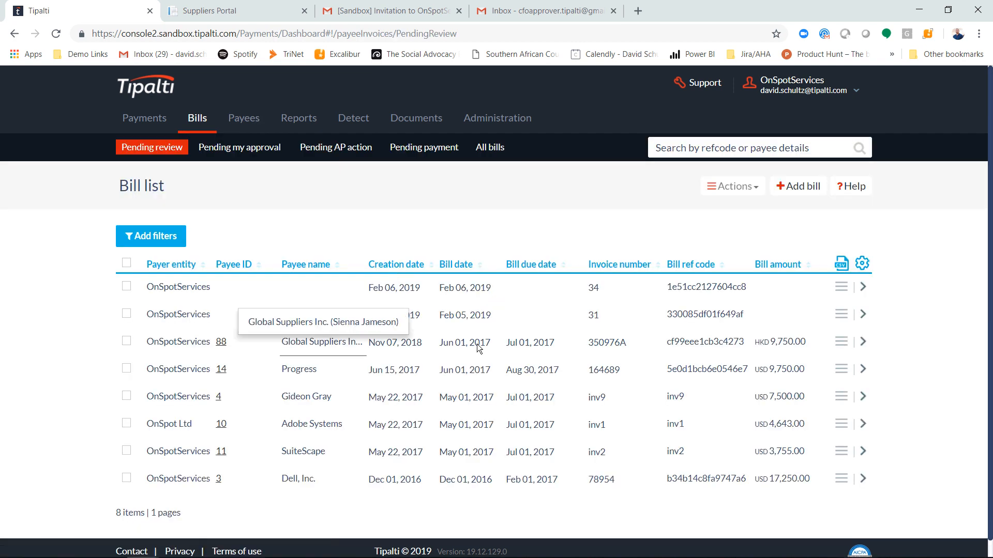
pyautogui.click(478, 372)
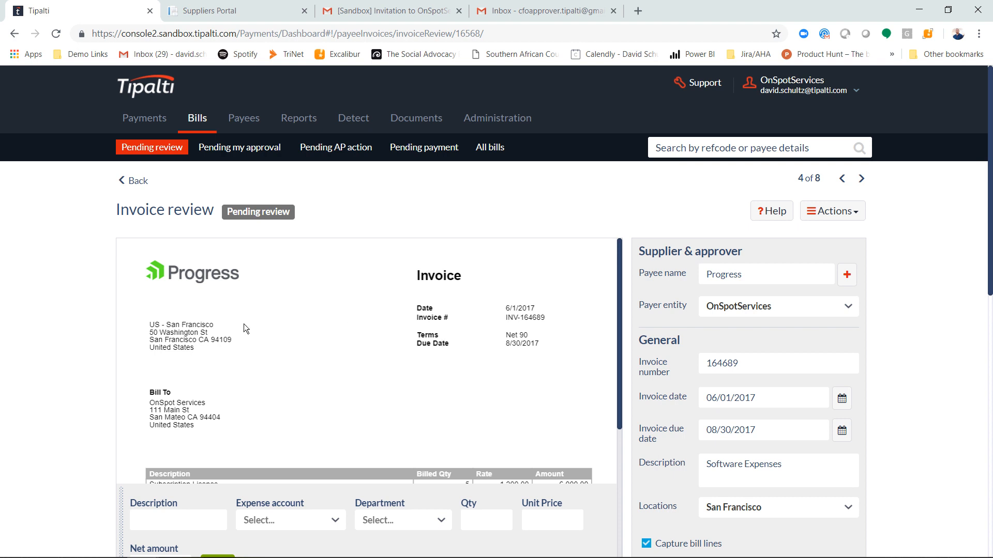
pyautogui.scroll(-1, 259, 310)
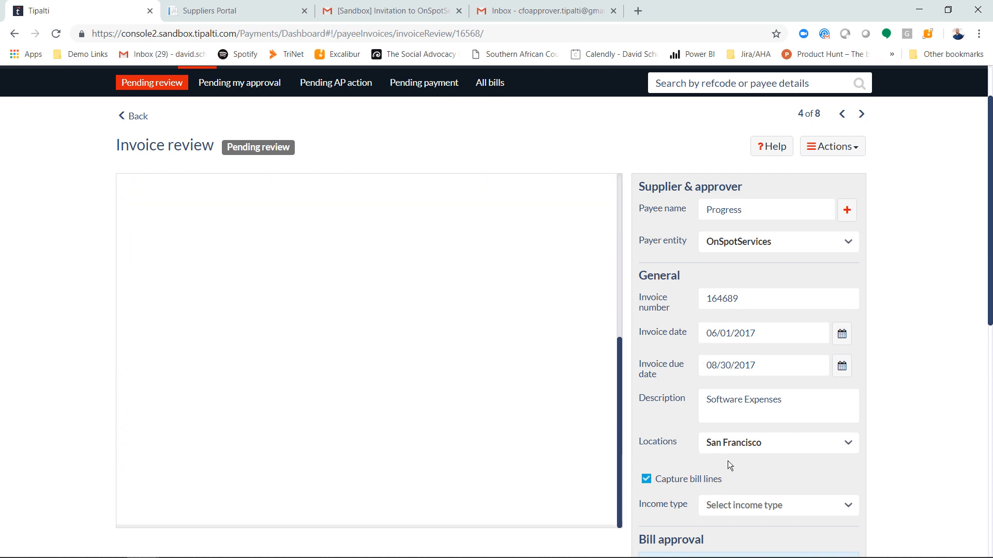
pyautogui.scroll(-1, 728, 460)
pyautogui.scroll(-5, 856, 417)
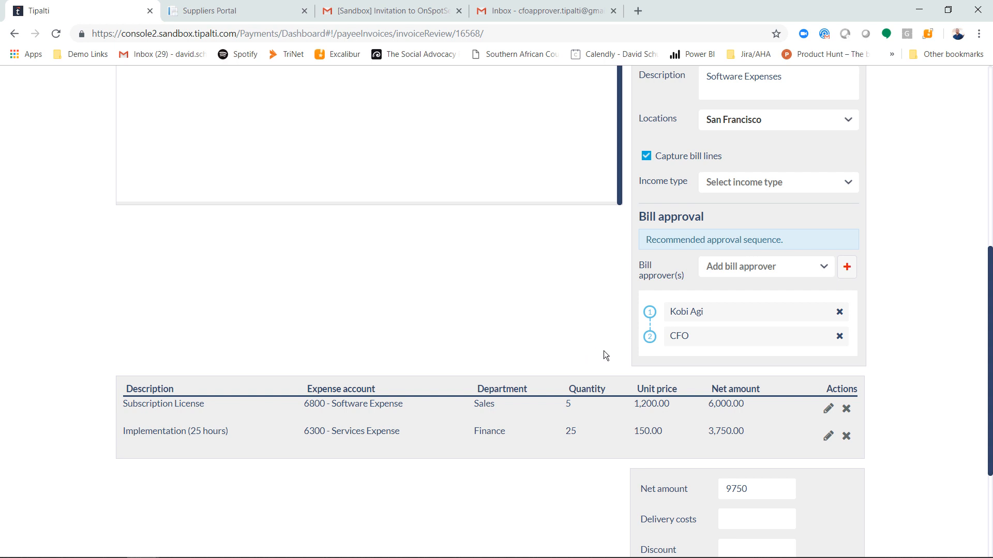
# Compare the Progress invoice image with its coded bill lines, and examine the recommended approval sequence.
pyautogui.scroll(5, 606, 271)
pyautogui.scroll(-4, 606, 265)
pyautogui.scroll(2, 606, 265)
pyautogui.scroll(2, 606, 265)
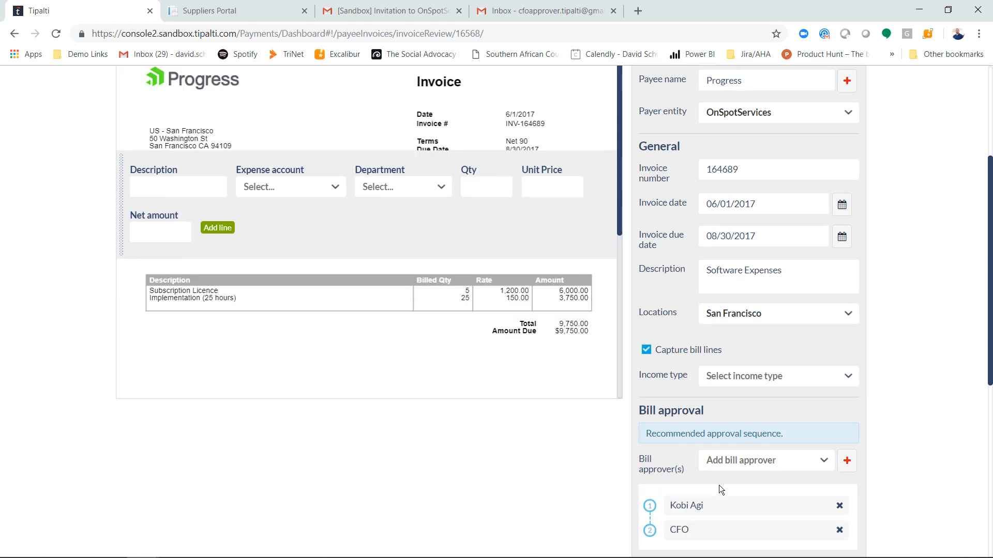
pyautogui.scroll(-3, 720, 486)
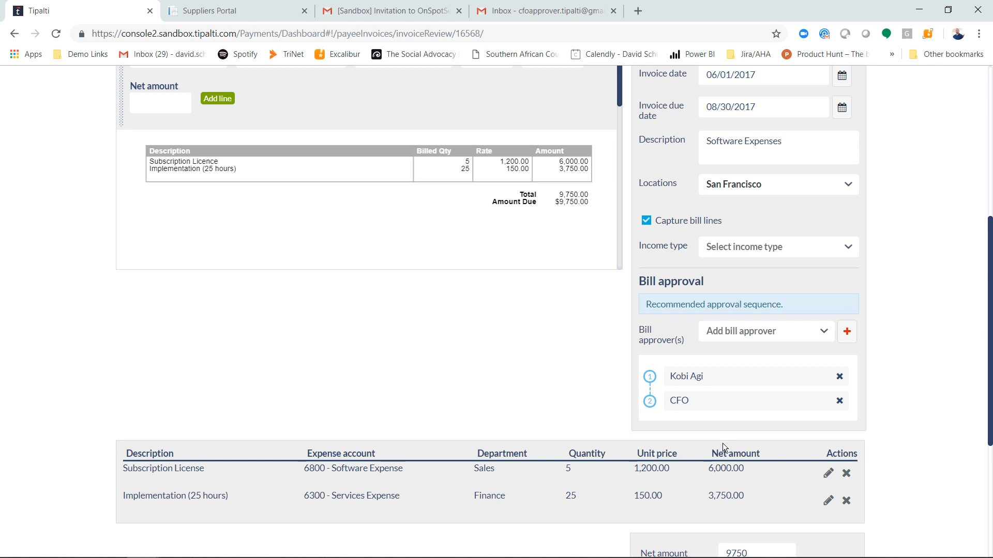
pyautogui.scroll(-1, 667, 434)
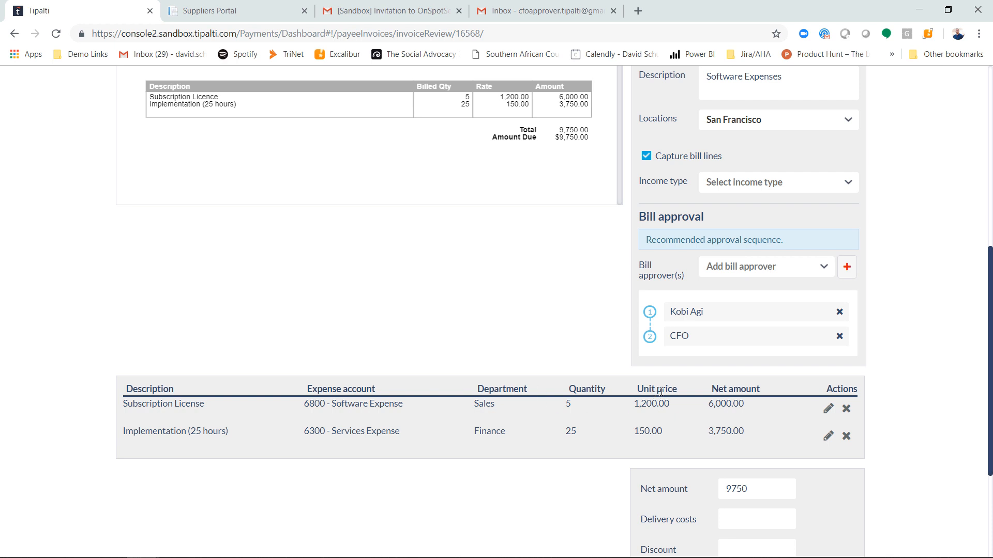
pyautogui.scroll(4, 660, 306)
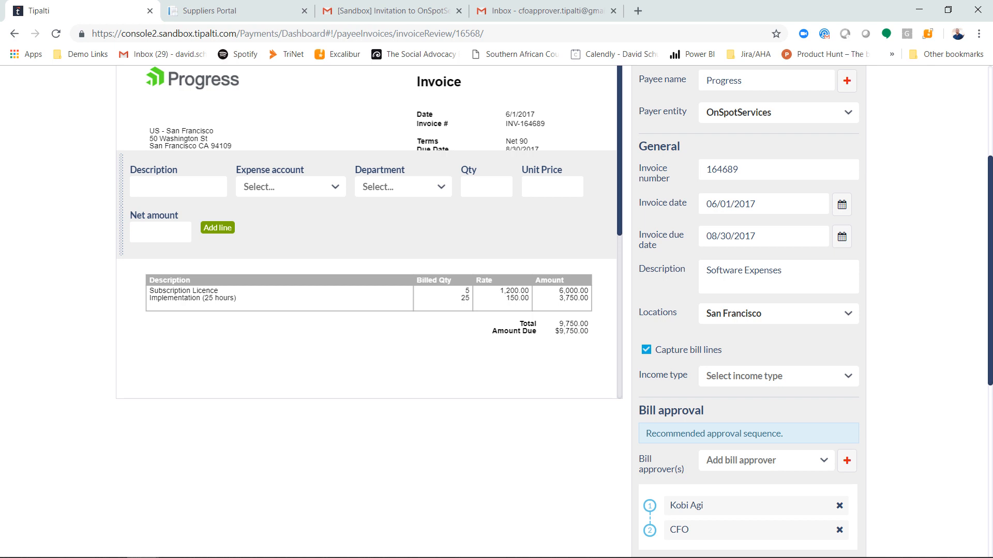
# View the payer entities available for the Progress bill and keep OnSpotServices selected.
pyautogui.scroll(3, 497, 312)
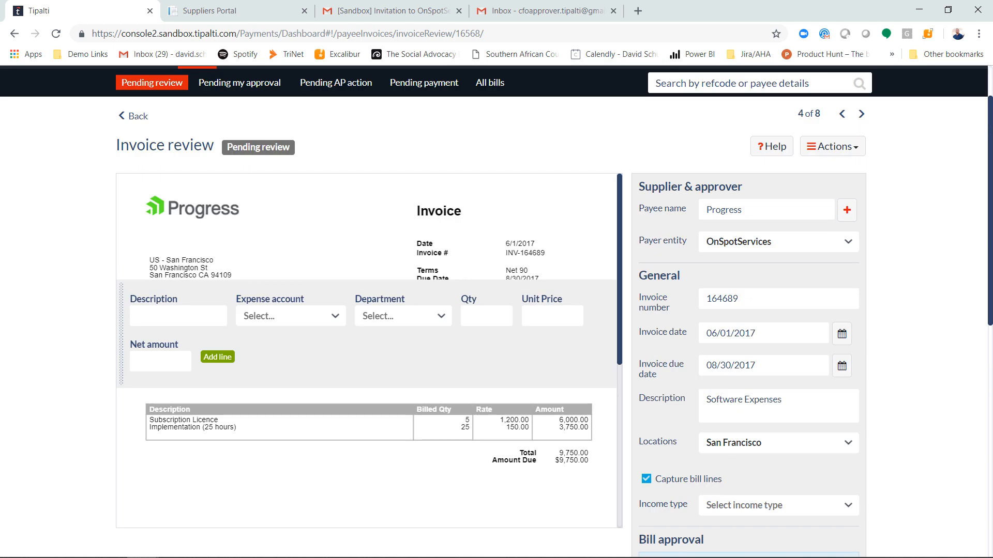
pyautogui.click(778, 242)
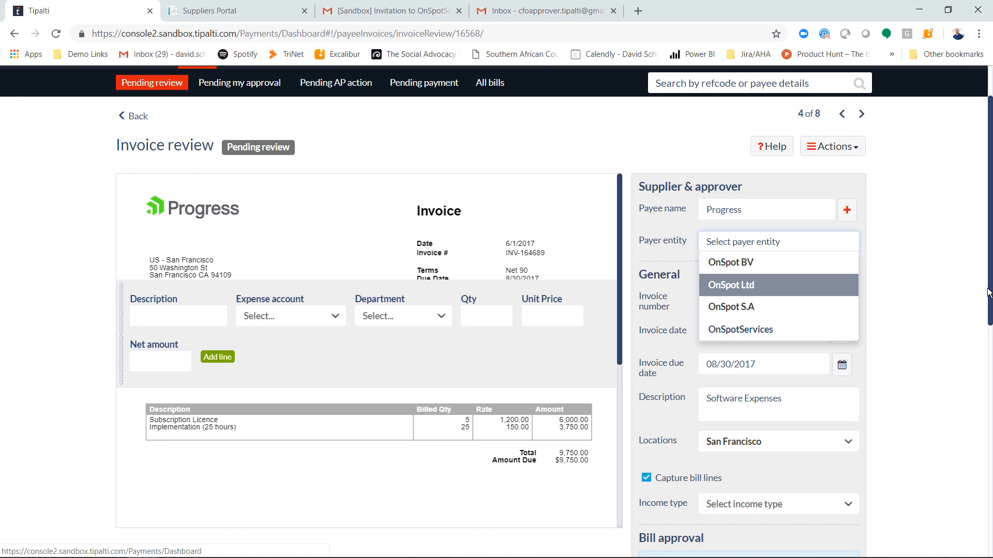
pyautogui.click(747, 329)
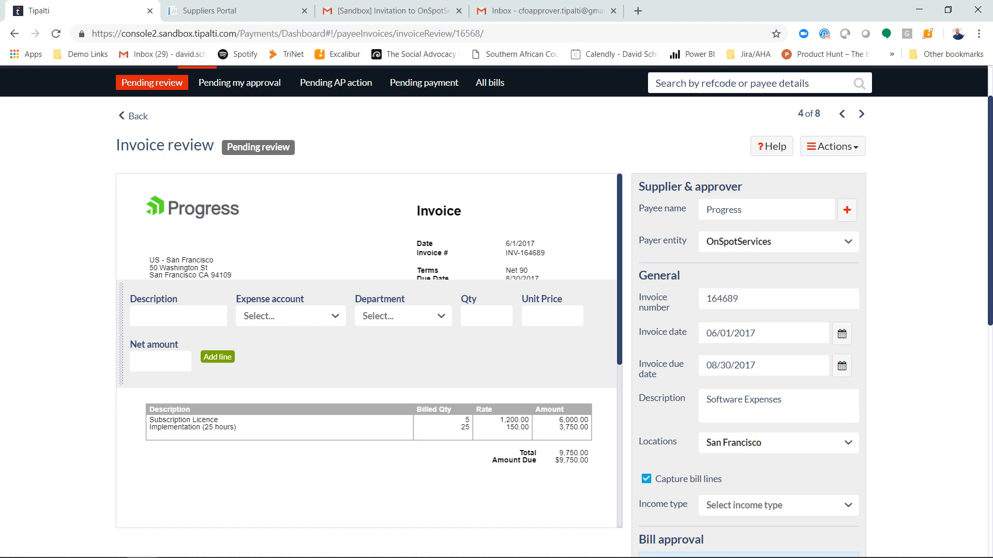
# Remove the first bill approver and add a different approver ahead of the CFO in the approval sequence.
pyautogui.scroll(-4, 496, 310)
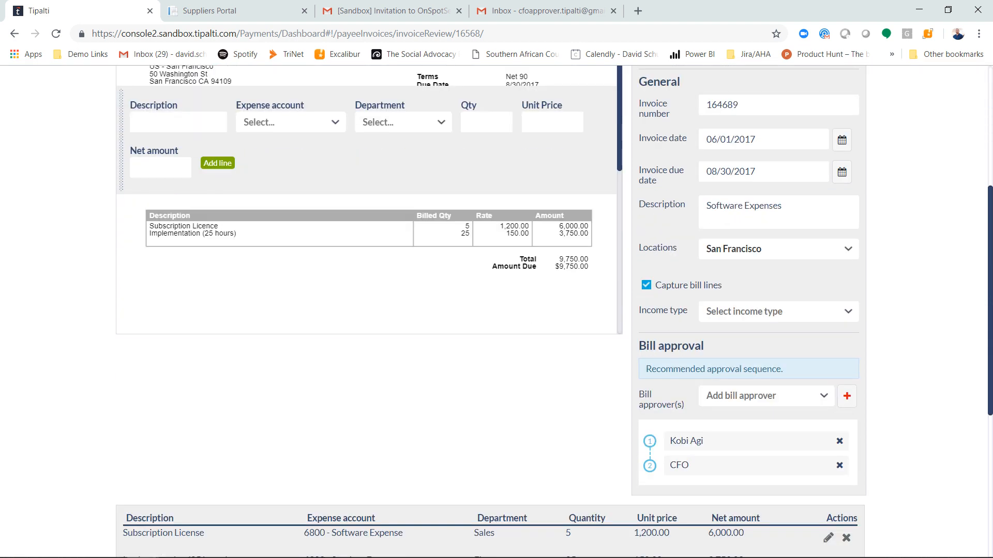
pyautogui.scroll(-1, 496, 310)
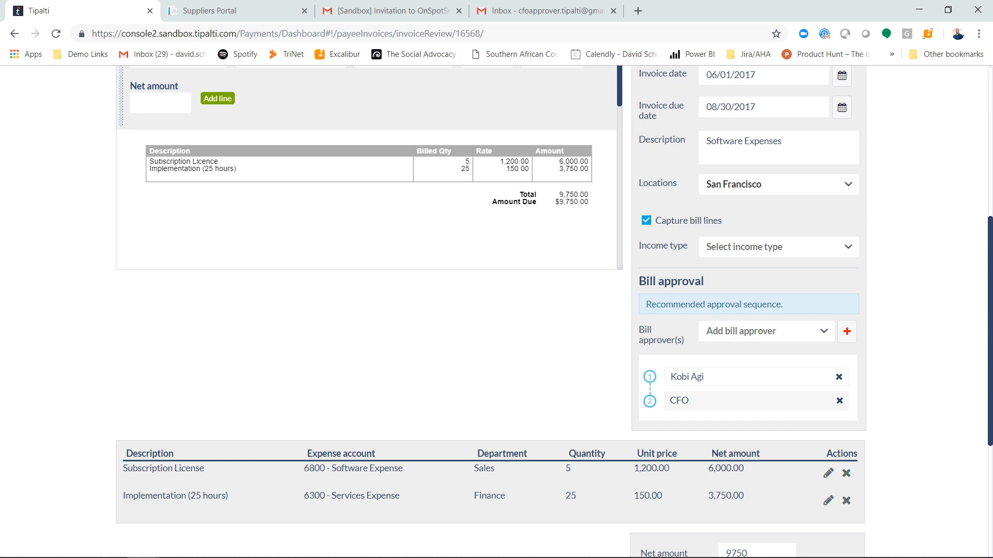
pyautogui.click(839, 377)
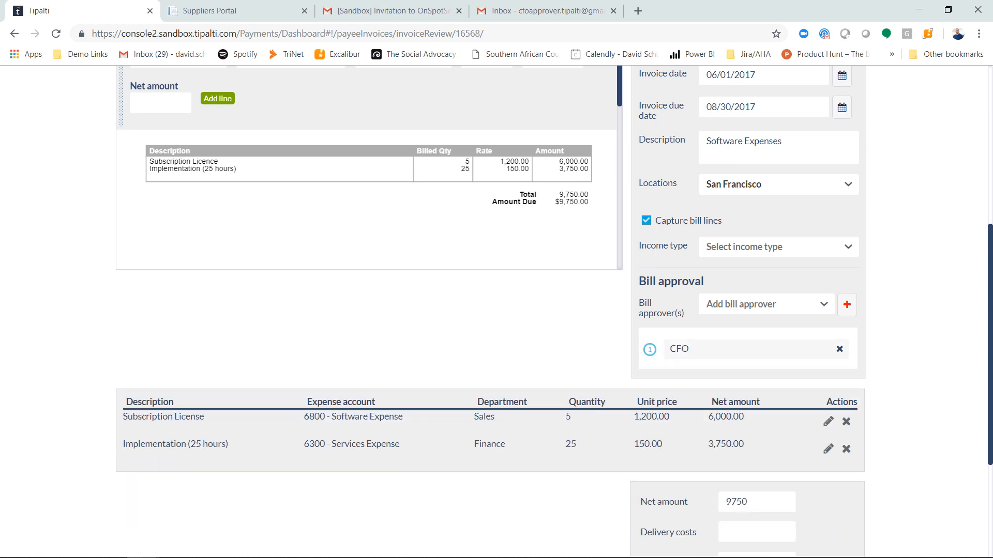
pyautogui.click(799, 305)
pyautogui.scroll(-3, 908, 358)
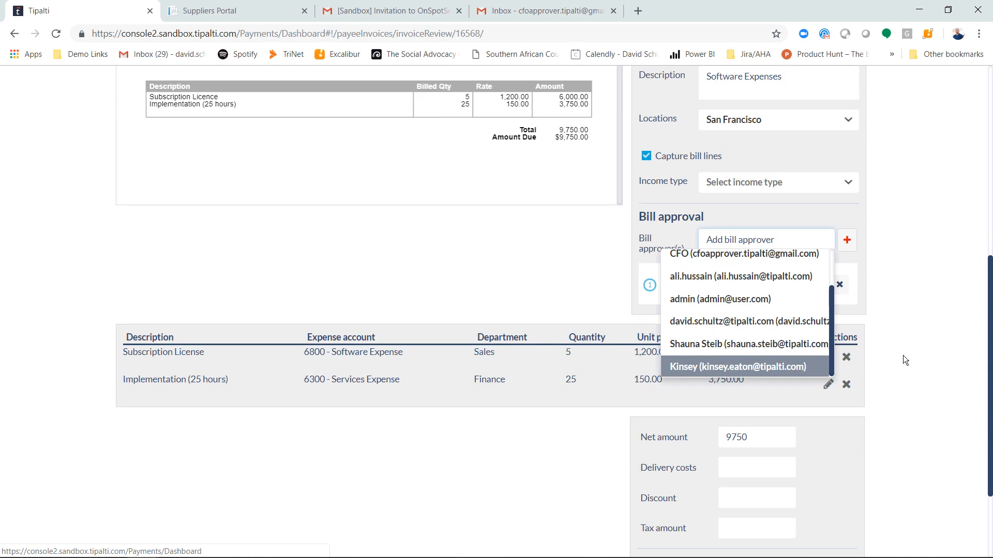
pyautogui.press('Up')
pyautogui.press('Return')
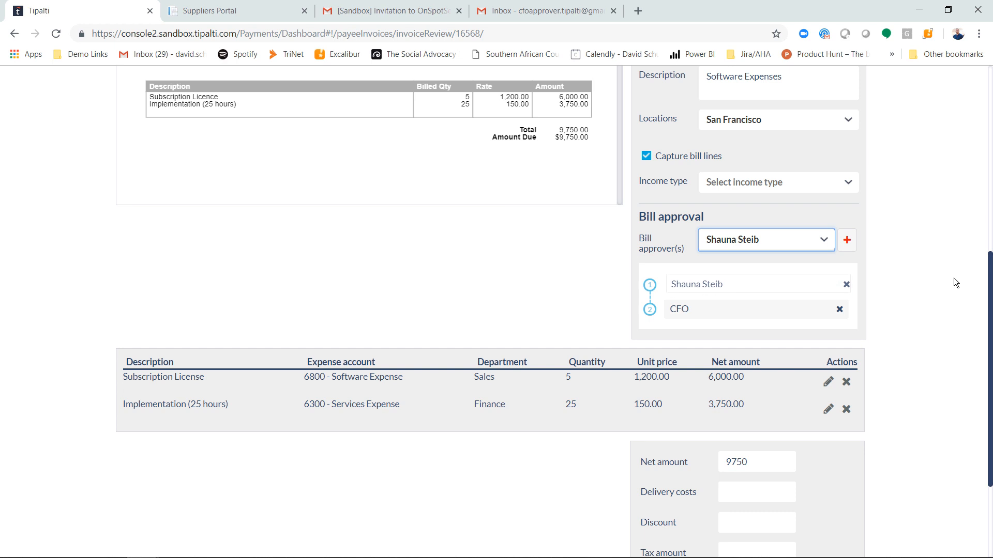
pyautogui.scroll(1, 953, 278)
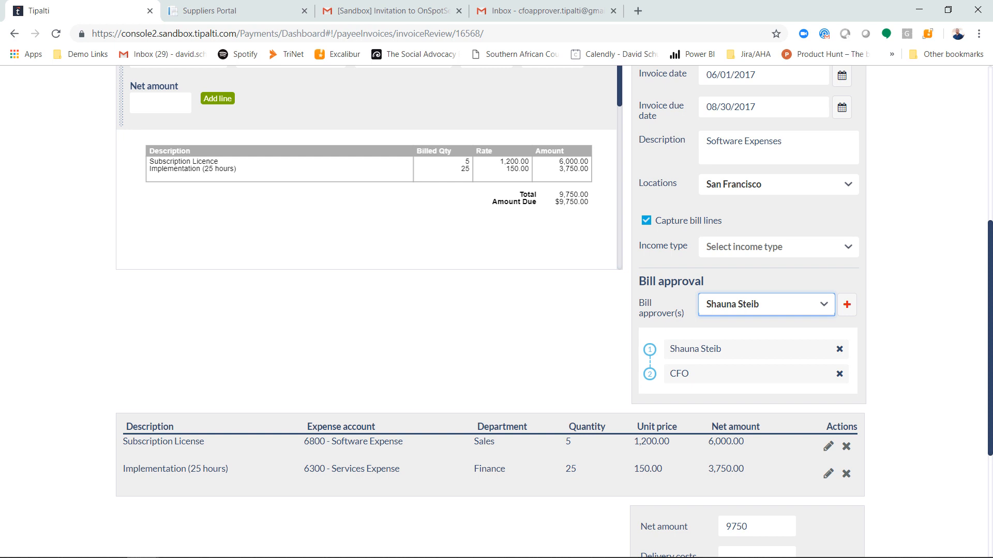
# Review the bill's net amount, delivery, discount, tax and total fields, and the options for submitting, saving or disputing it.
pyautogui.scroll(-3, 496, 311)
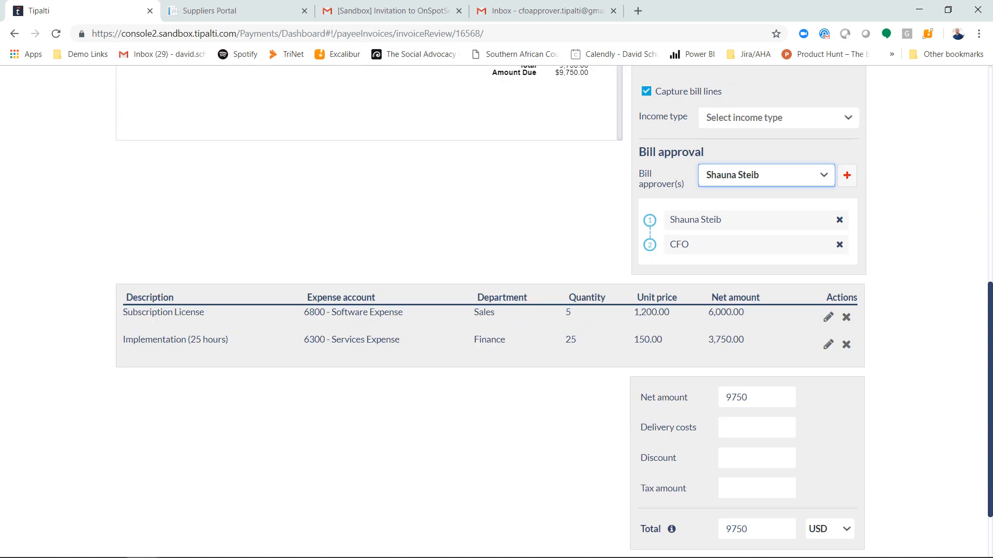
pyautogui.scroll(-2, 496, 311)
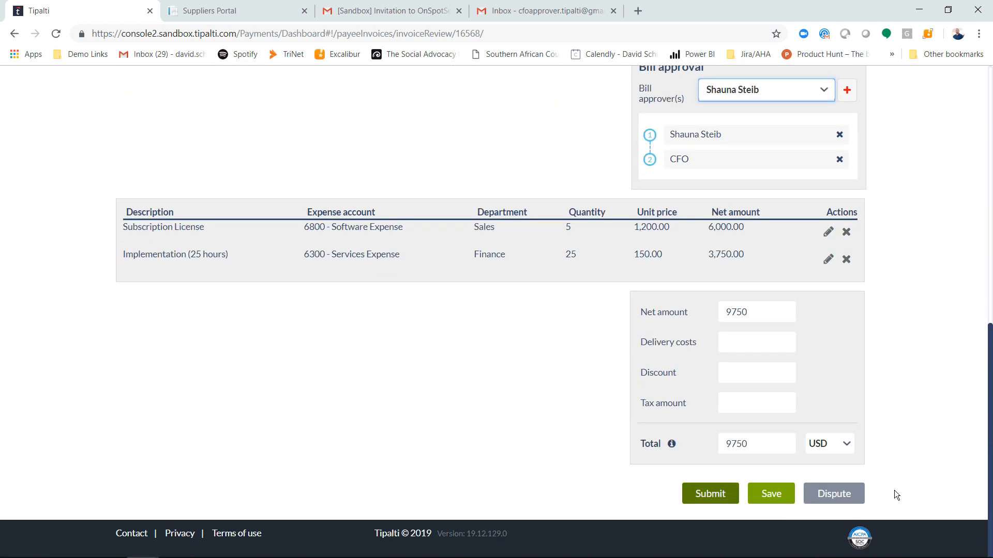
pyautogui.scroll(7, 690, 390)
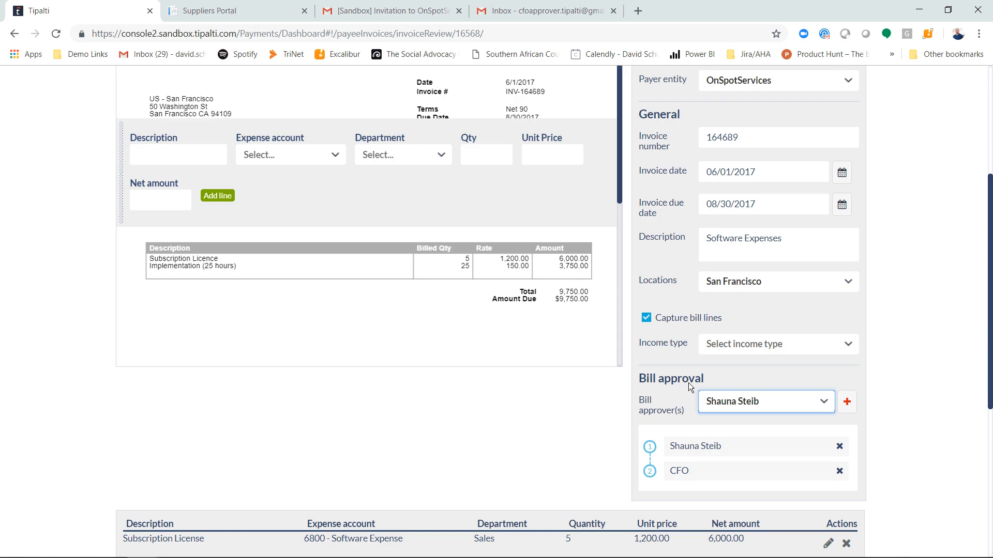
# Leave the invoice without saving its changes and select both bills in the Pending my approval list.
pyautogui.scroll(5, 687, 382)
pyautogui.click(240, 148)
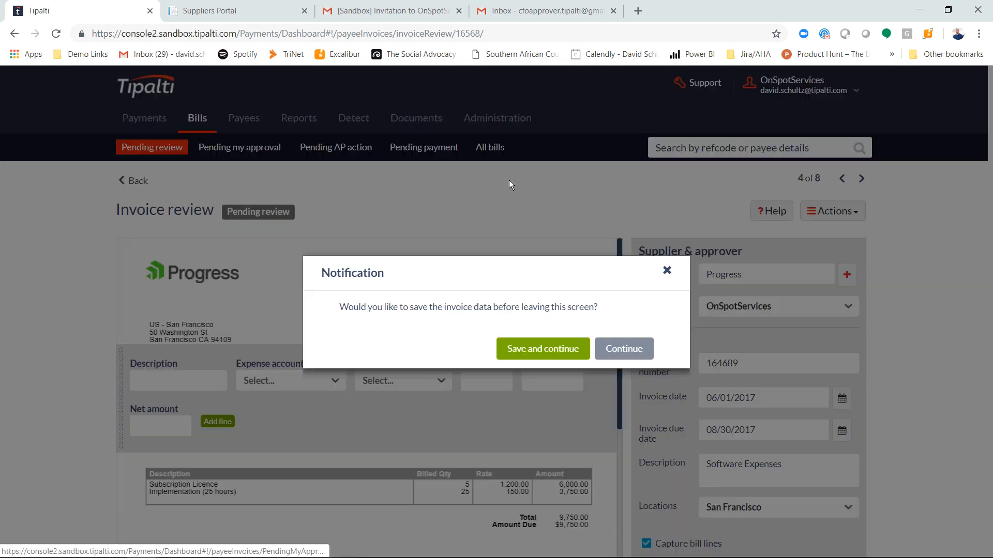
pyautogui.click(624, 349)
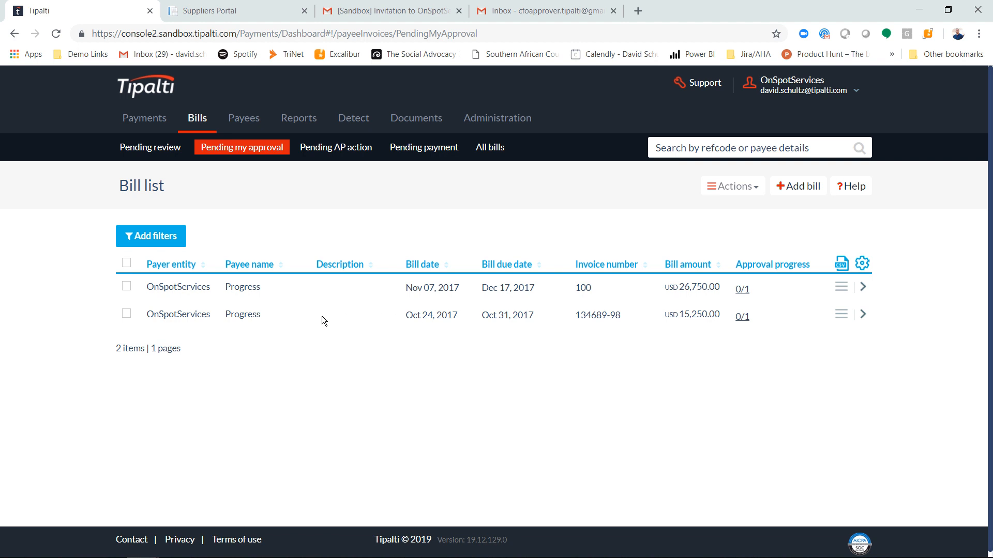
pyautogui.click(305, 315)
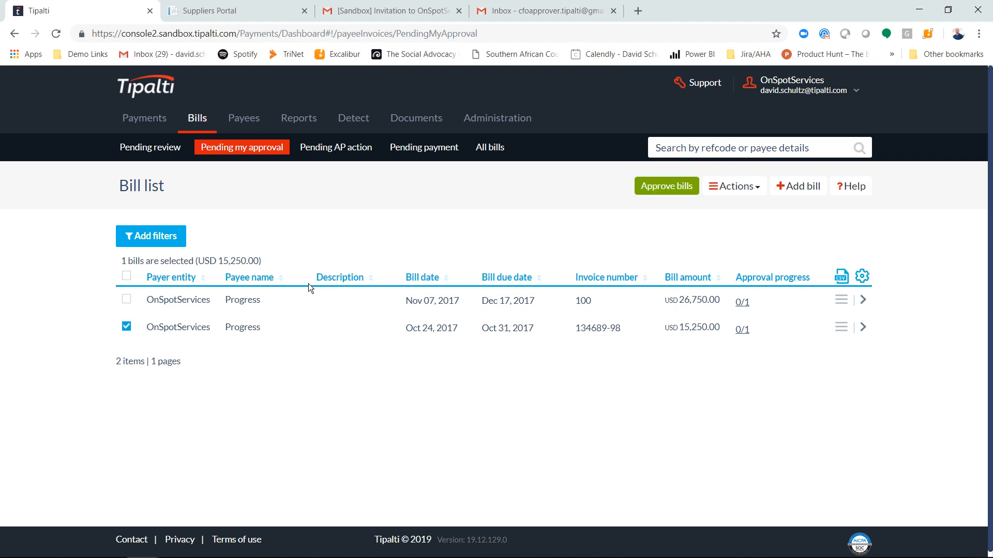
pyautogui.click(306, 274)
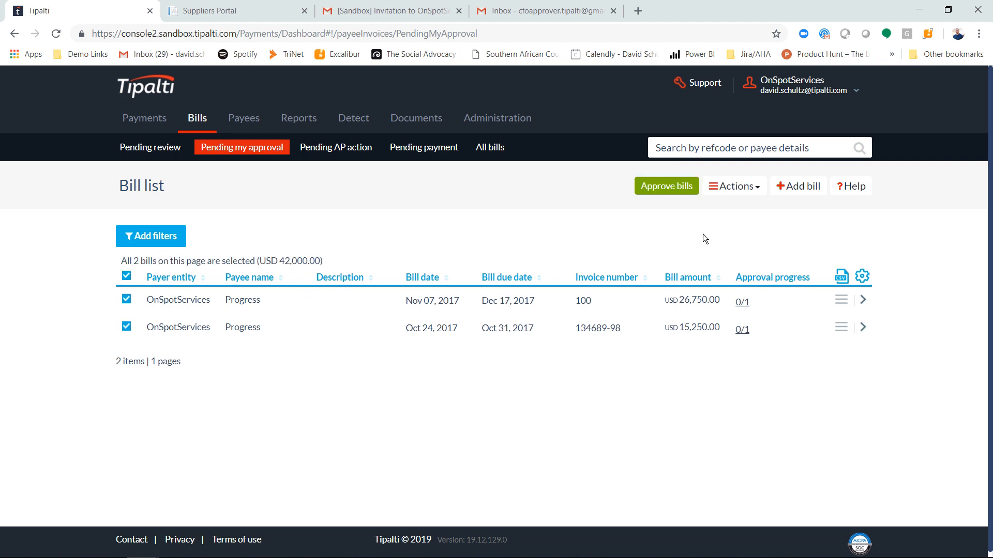
# Open the Progress bill dated Nov 07, 2017 and review its approval page.
pyautogui.click(572, 306)
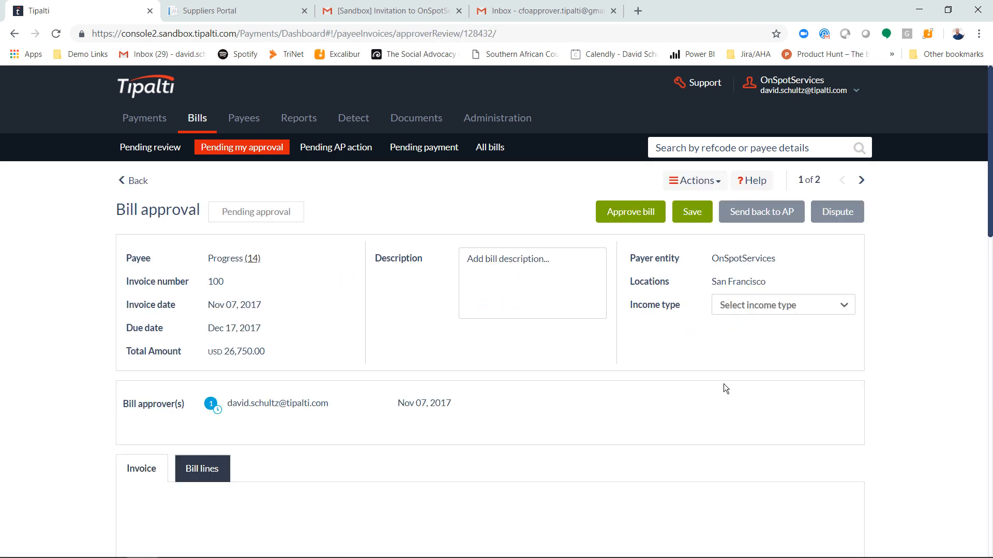
pyautogui.scroll(-3, 723, 385)
pyautogui.scroll(3, 728, 388)
# Switch to the CFO approver's Gmail inbox, open the oldest Progress Inc. approval request, and read its bill details and response options.
pyautogui.click(548, 11)
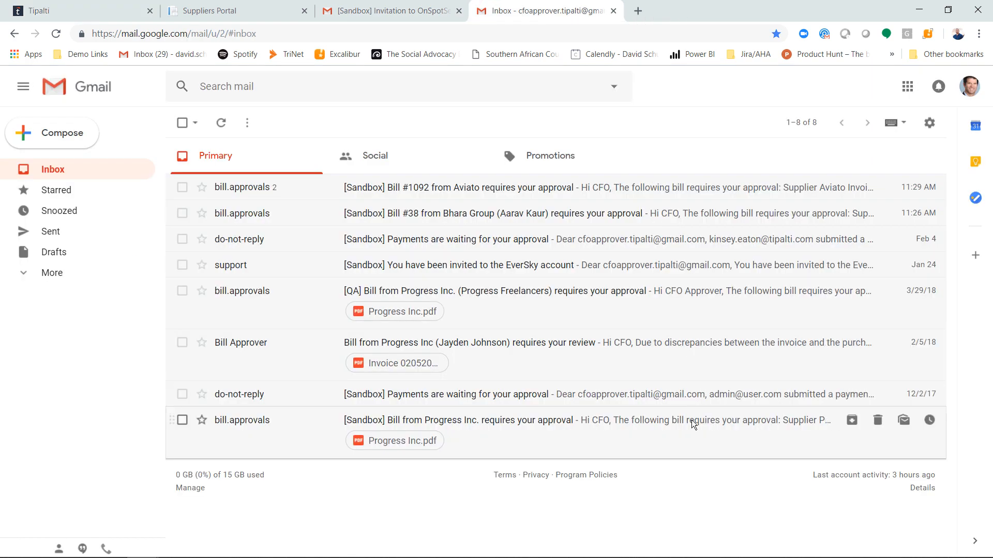
pyautogui.click(691, 419)
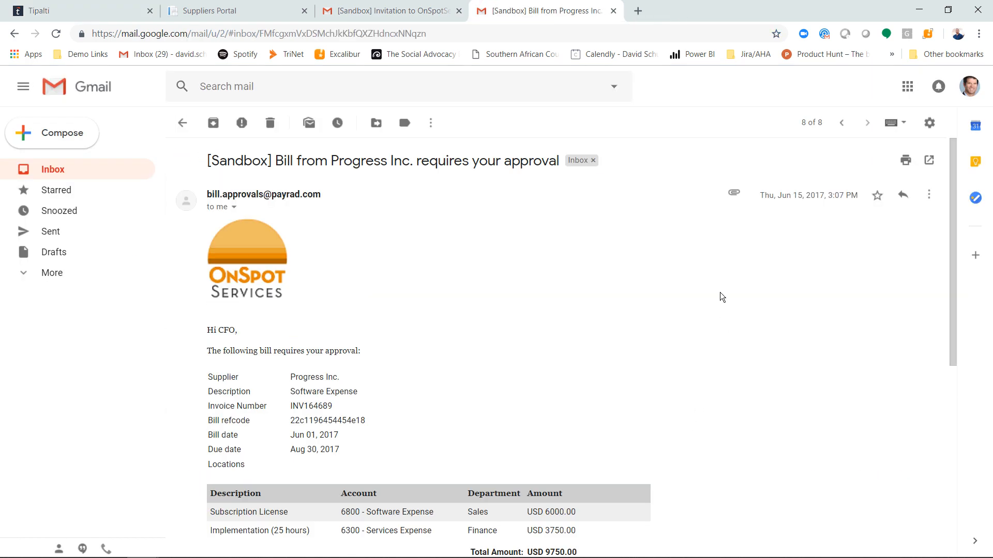
pyautogui.scroll(-1, 722, 285)
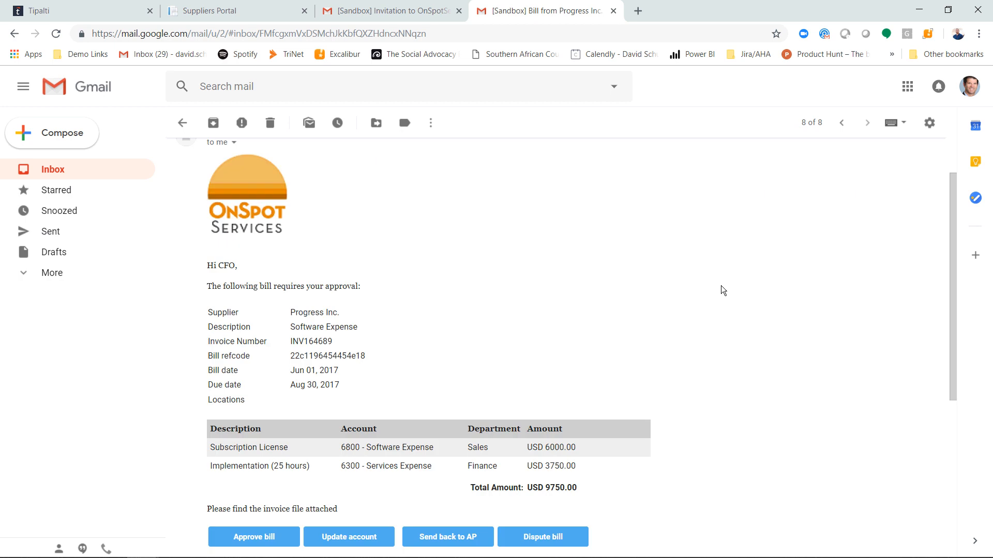
pyautogui.scroll(-1, 725, 273)
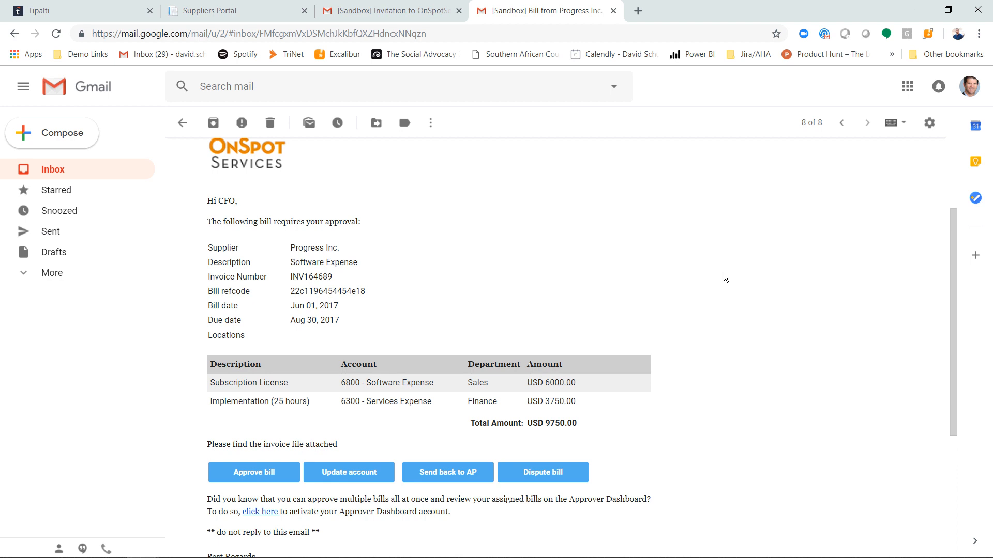
pyautogui.scroll(-4, 719, 275)
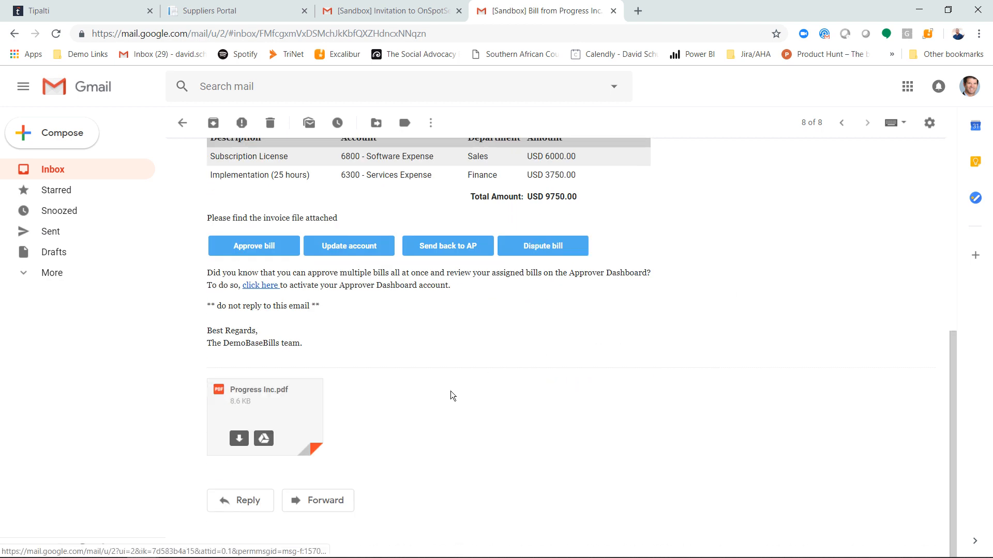
# Preview the attached Progress Inc.pdf invoice, close it, and return to the start of the approval email.
pyautogui.click(264, 409)
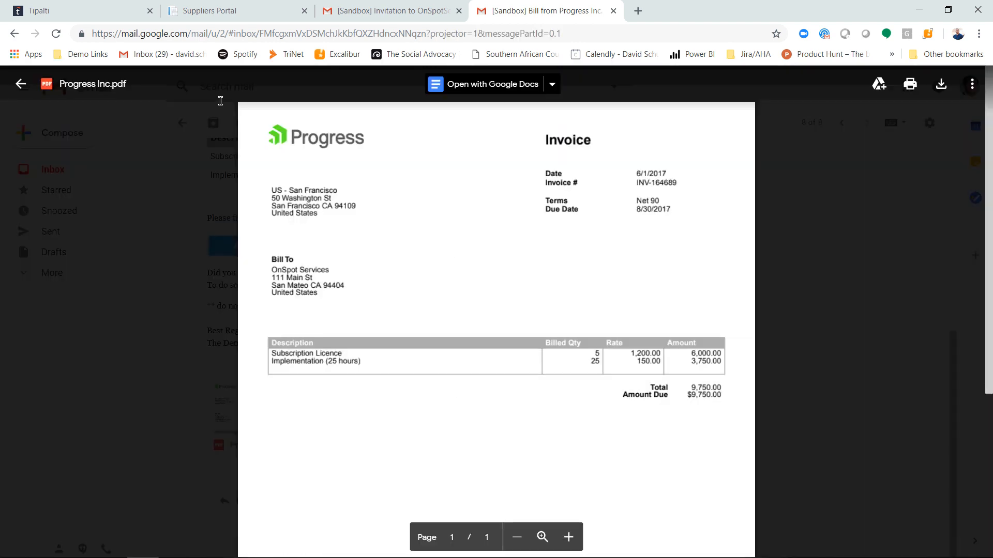
pyautogui.press('Escape')
pyautogui.scroll(4, 406, 225)
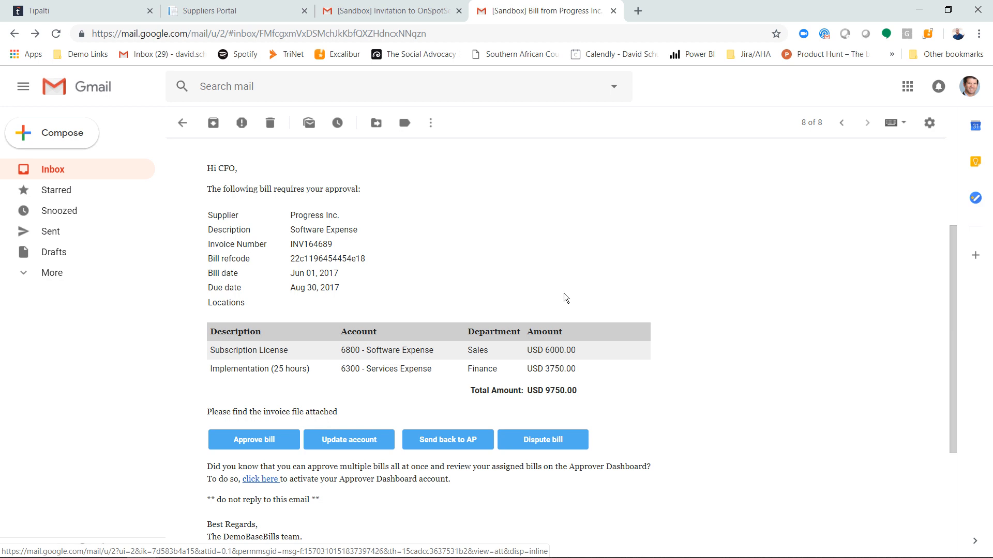
pyautogui.scroll(3, 558, 255)
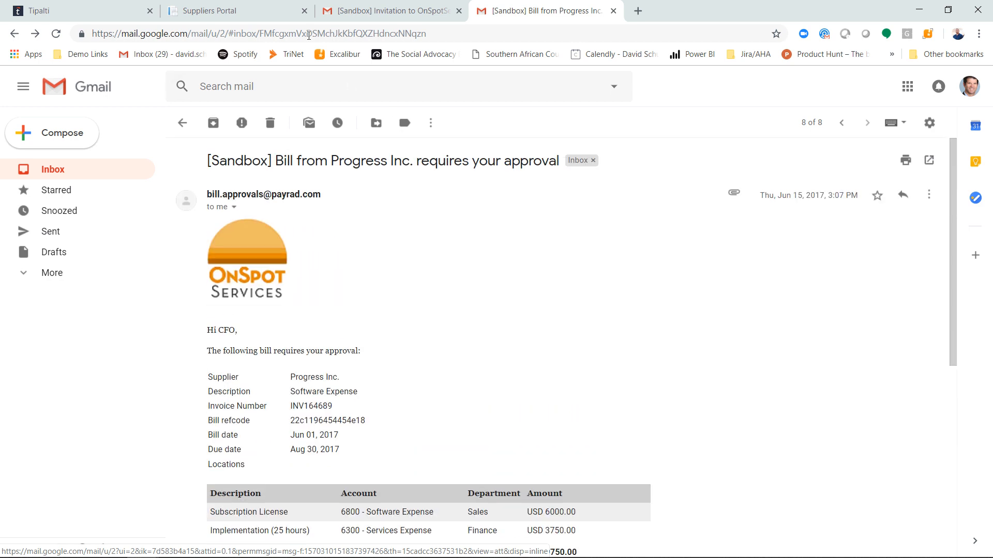
# Return to the Tipalti console and select all bills in the Pending payment list.
pyautogui.click(77, 10)
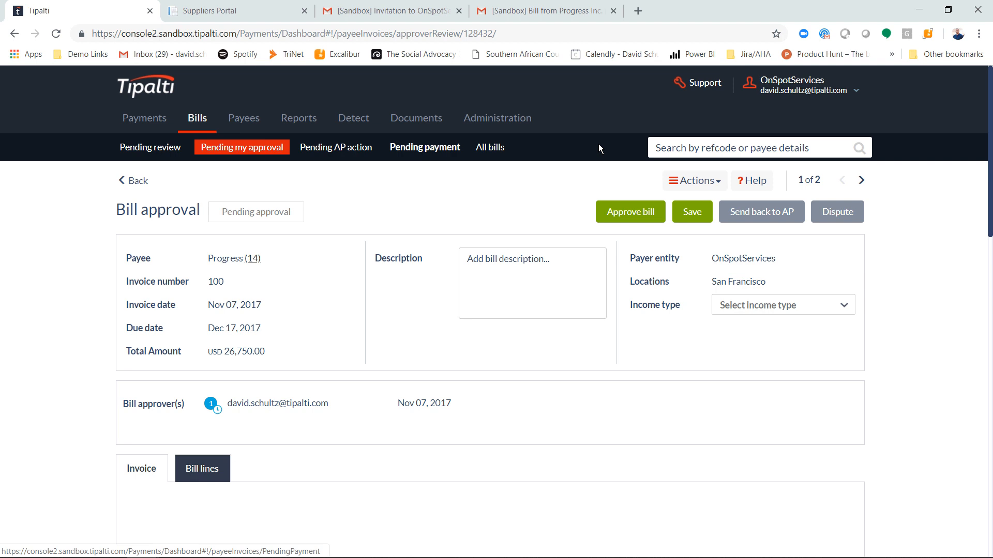
pyautogui.click(424, 148)
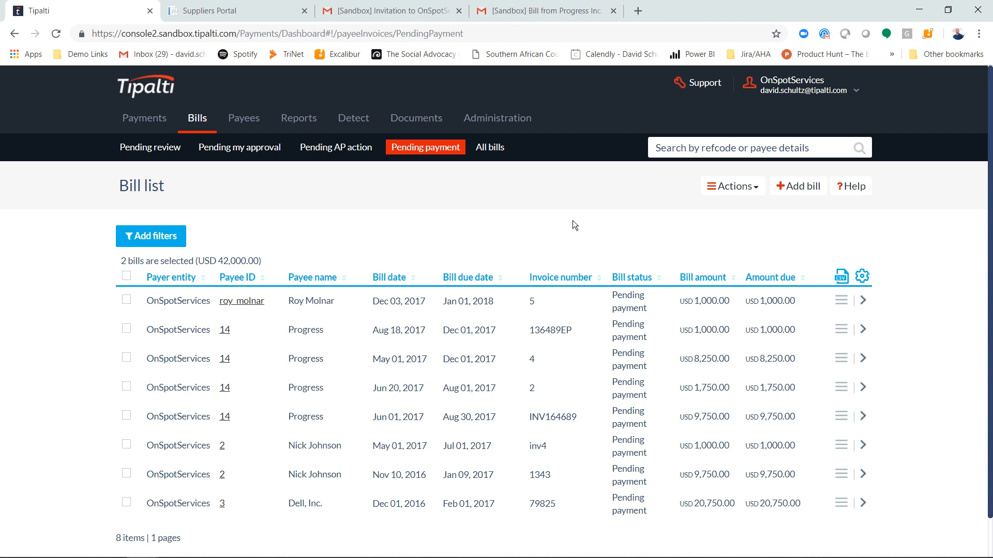
pyautogui.click(302, 334)
pyautogui.click(302, 365)
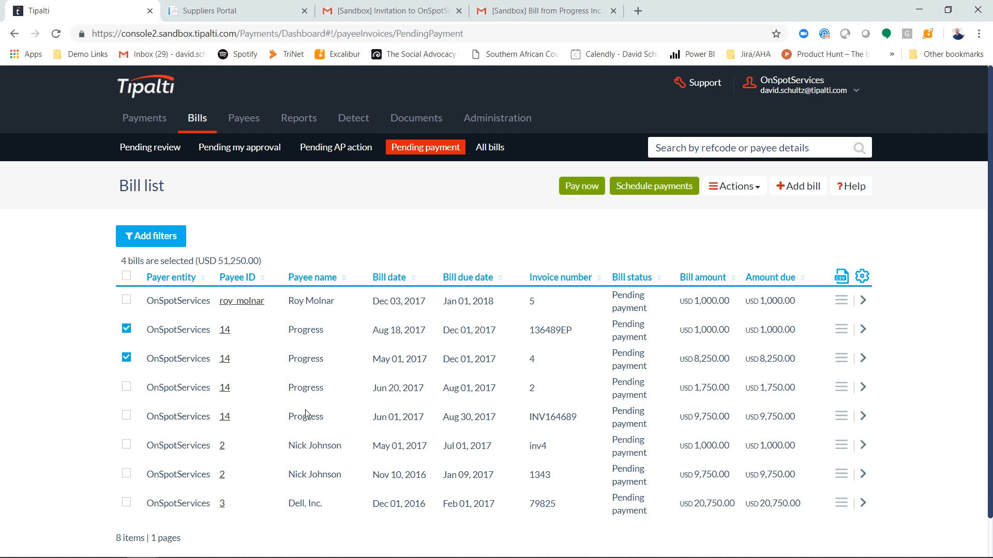
pyautogui.click(300, 275)
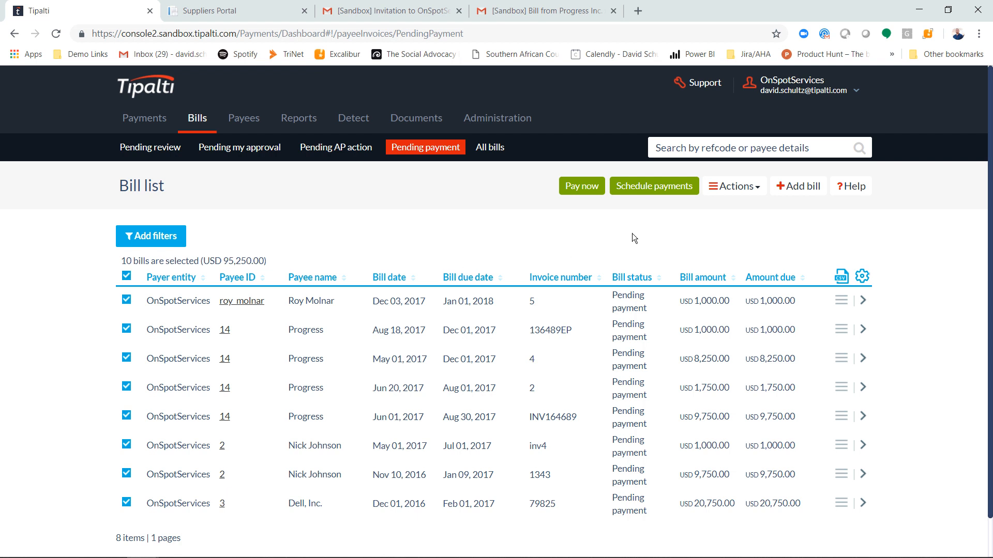
# Clear the bill selection and examine the payee, bill and payment filters available for the Pending payment list.
pyautogui.click(305, 278)
pyautogui.click(321, 241)
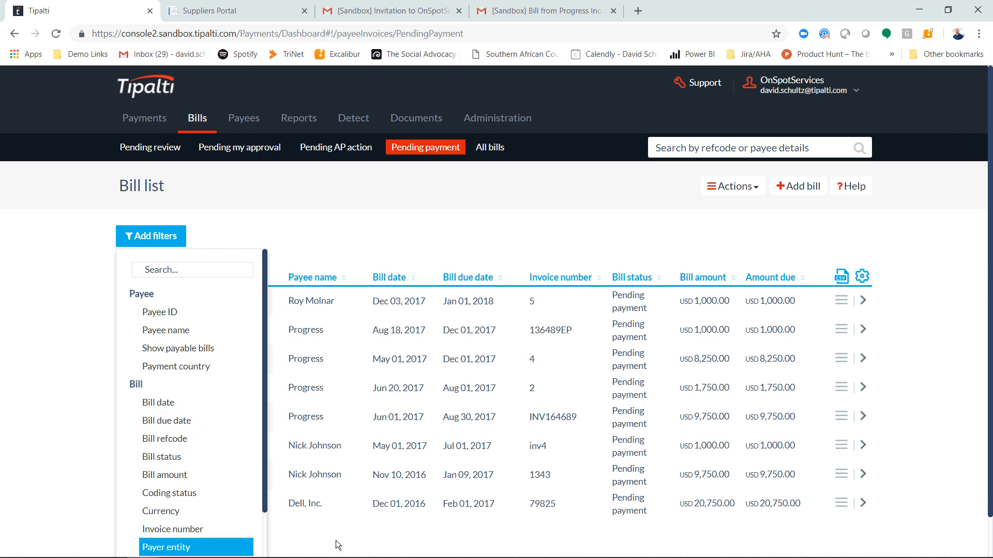
pyautogui.scroll(-3, 336, 541)
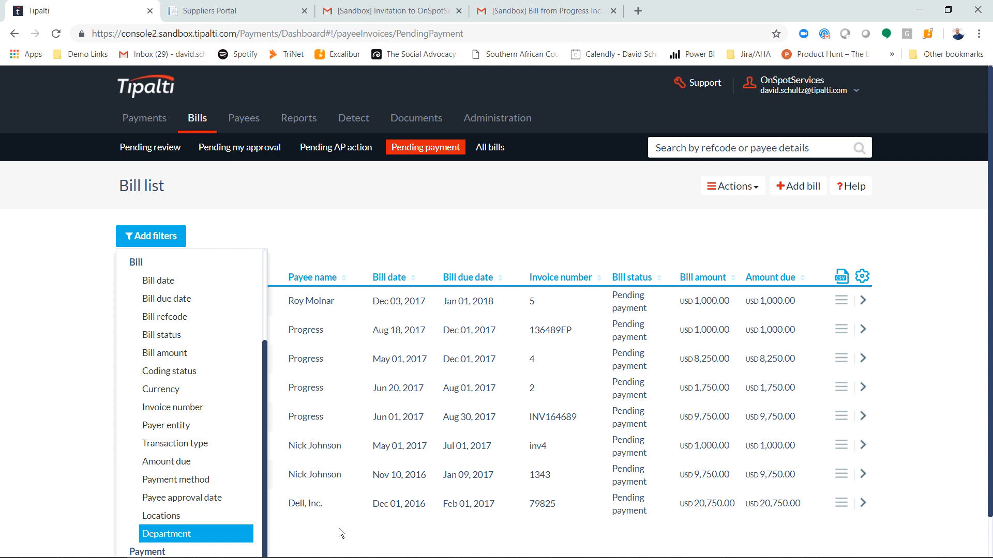
# Close the filter list and select the Progress bill dated Aug 18, 2017 for payment.
pyautogui.click(647, 243)
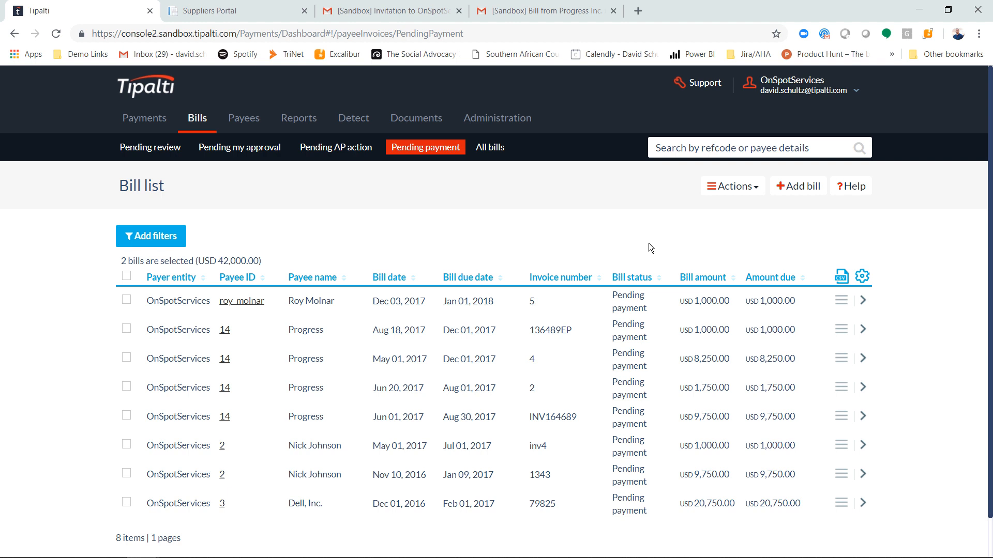
pyautogui.click(306, 334)
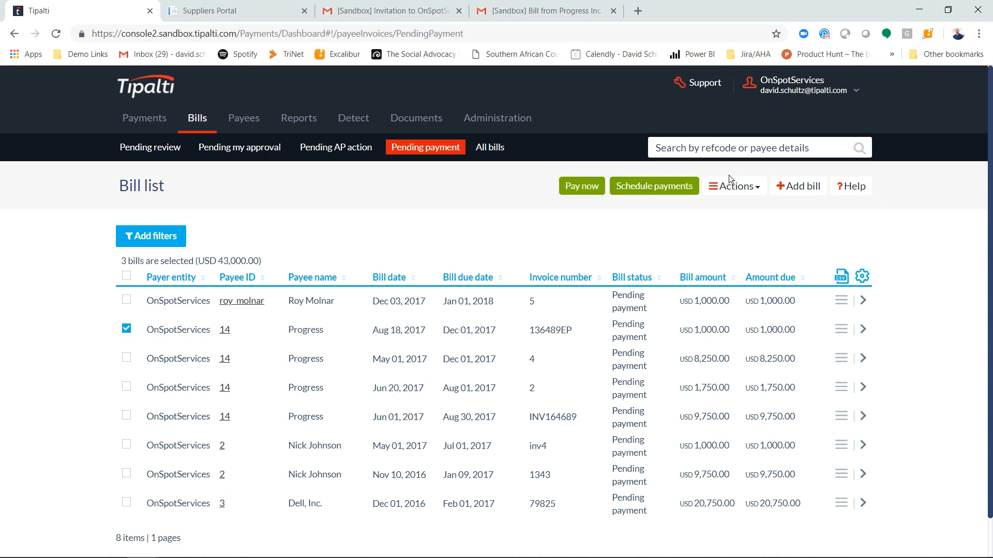
# Open the payment history and go to page 3 of the past executed payment groups.
pyautogui.click(145, 118)
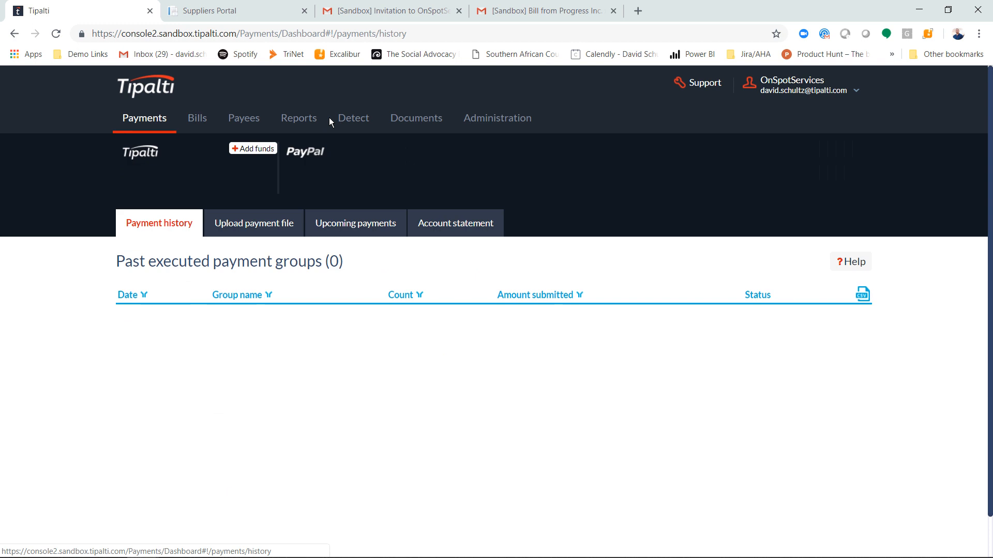
pyautogui.scroll(-3, 470, 321)
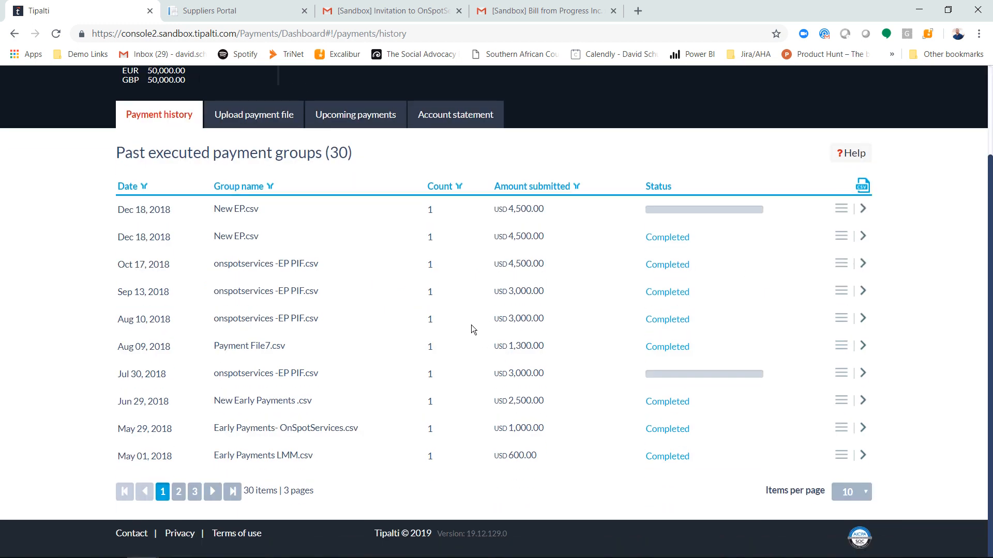
pyautogui.click(195, 491)
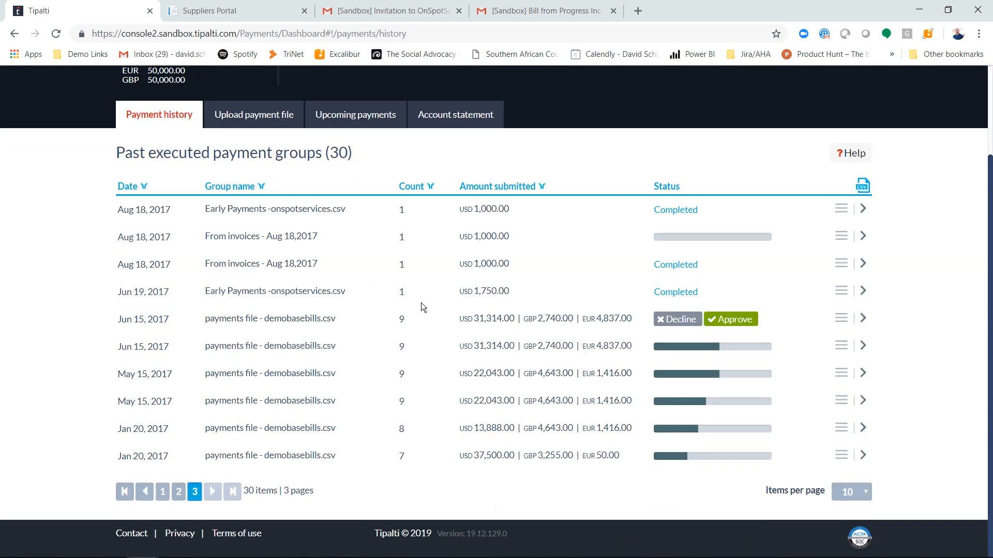
# Examine the payments in the Jun 15, 2017 group awaiting approval, including the Adobe Systems payment's options, and return to the payment history.
pyautogui.click(416, 318)
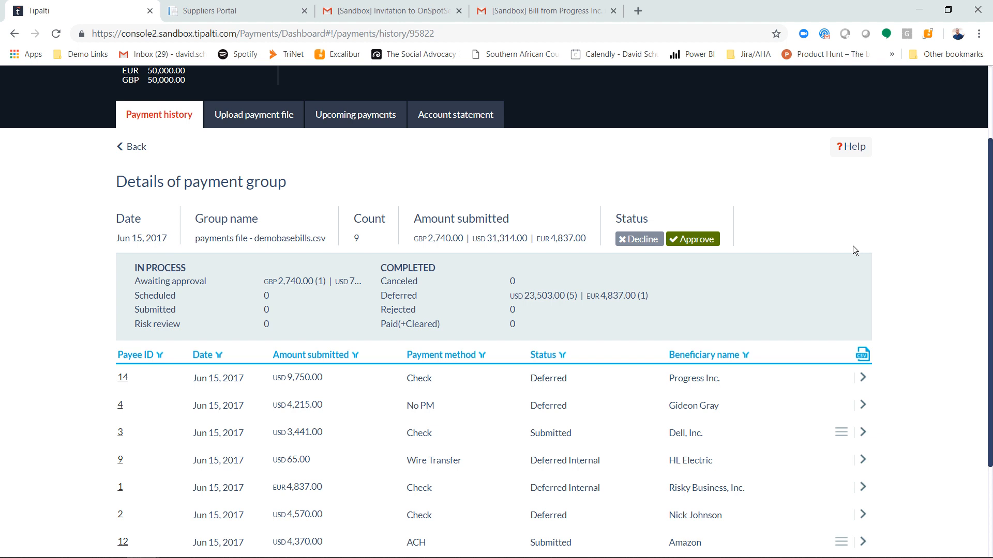
pyautogui.scroll(-3, 852, 246)
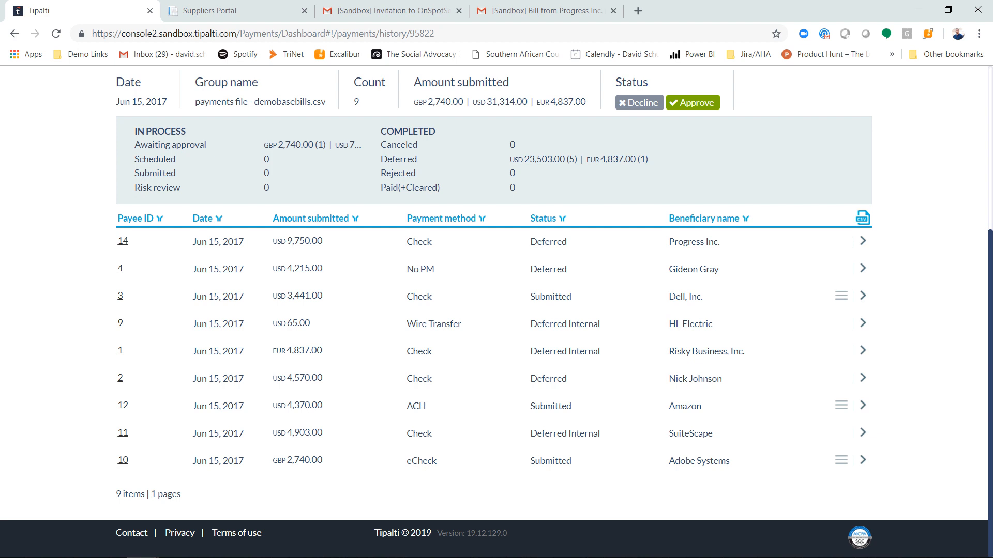
pyautogui.click(841, 459)
pyautogui.scroll(4, 587, 396)
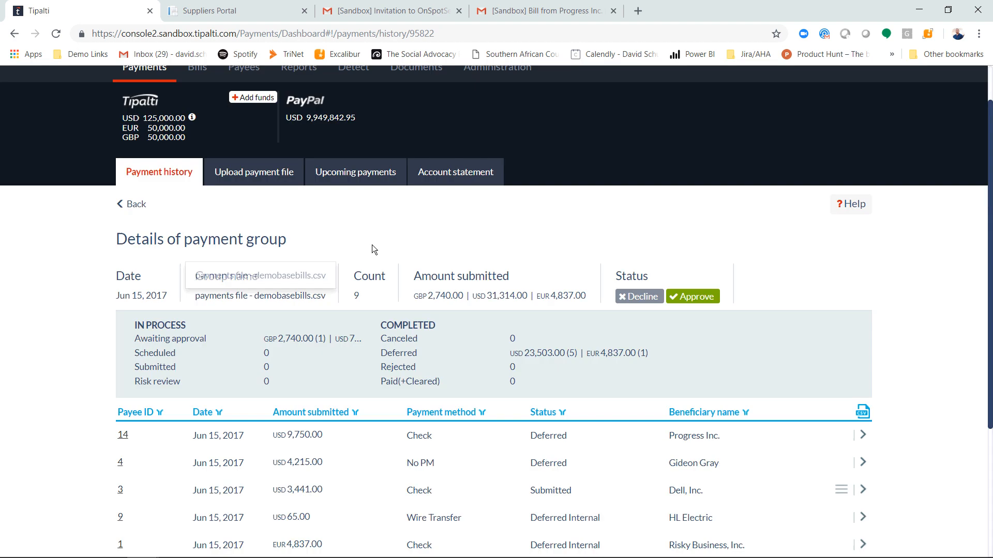
pyautogui.click(307, 202)
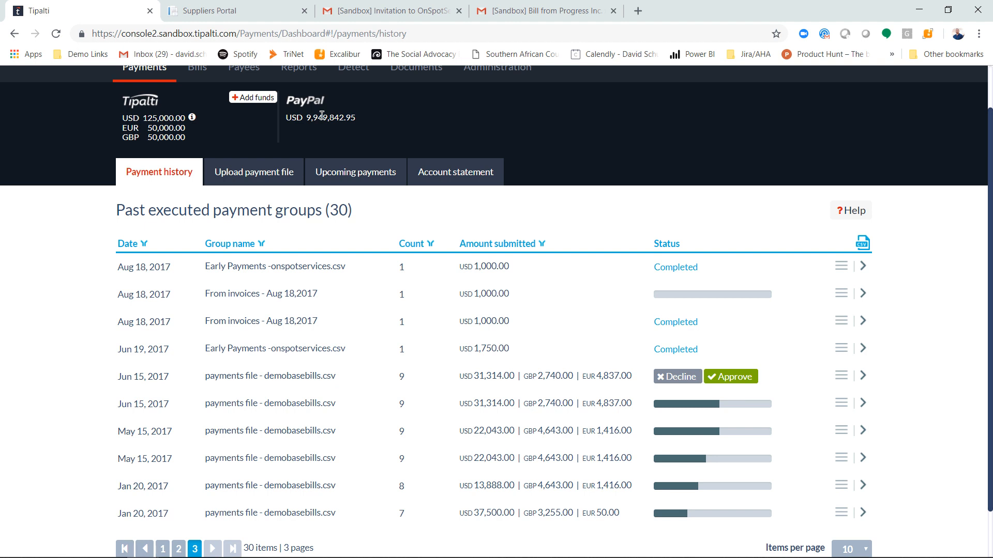
# Open the Payment details report and examine its date, display mode, payment scope and download options.
pyautogui.scroll(1, 369, 181)
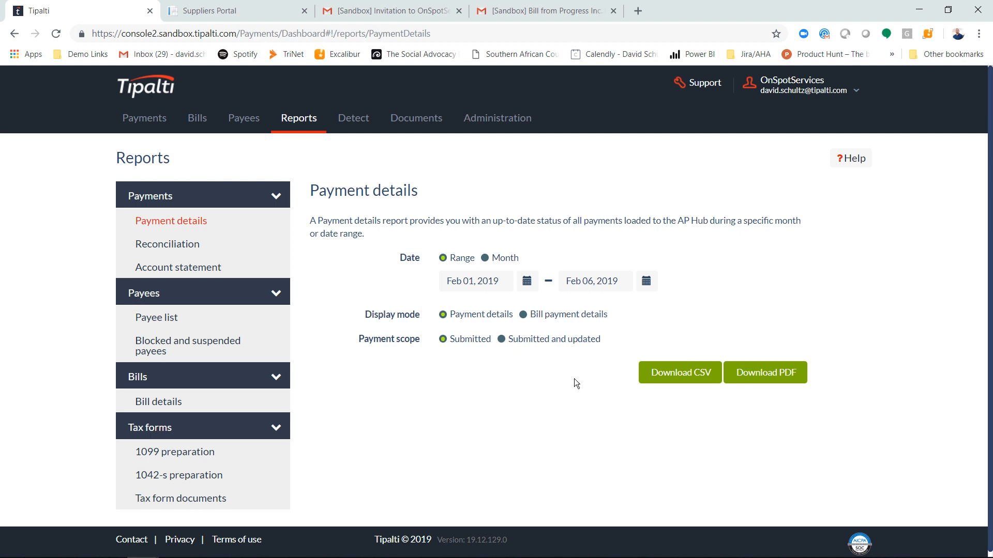
pyautogui.scroll(-1, 575, 379)
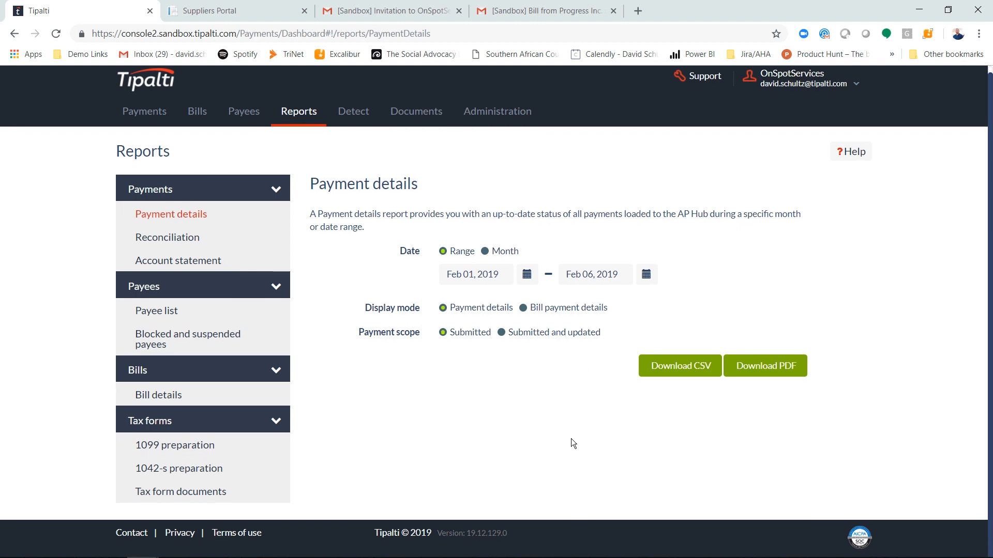